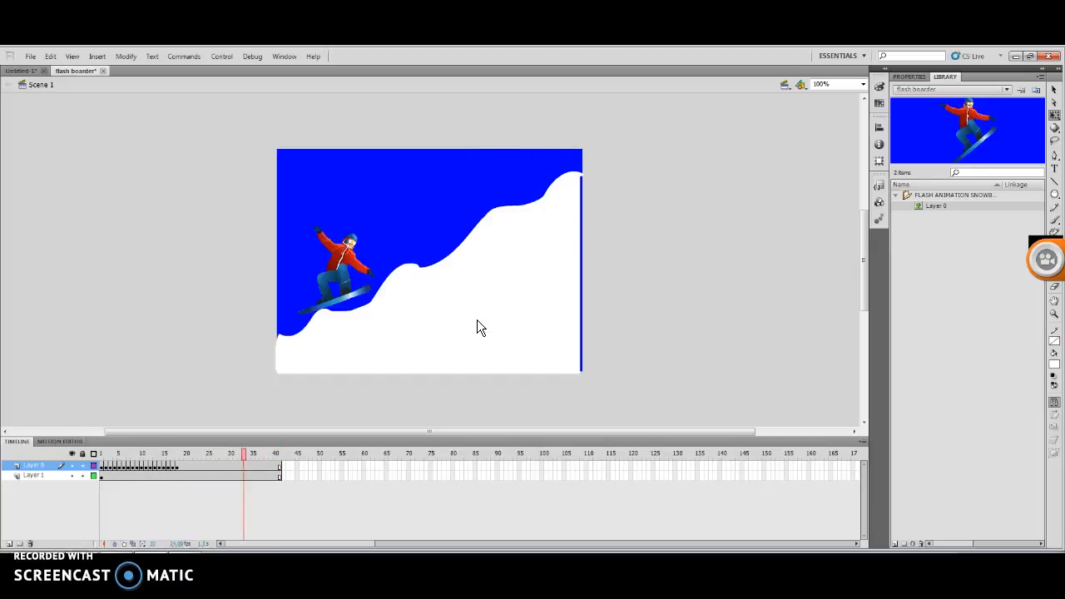
Create a new ActionScript 3.0 document.
click(31, 57)
mouse_move(49, 58)
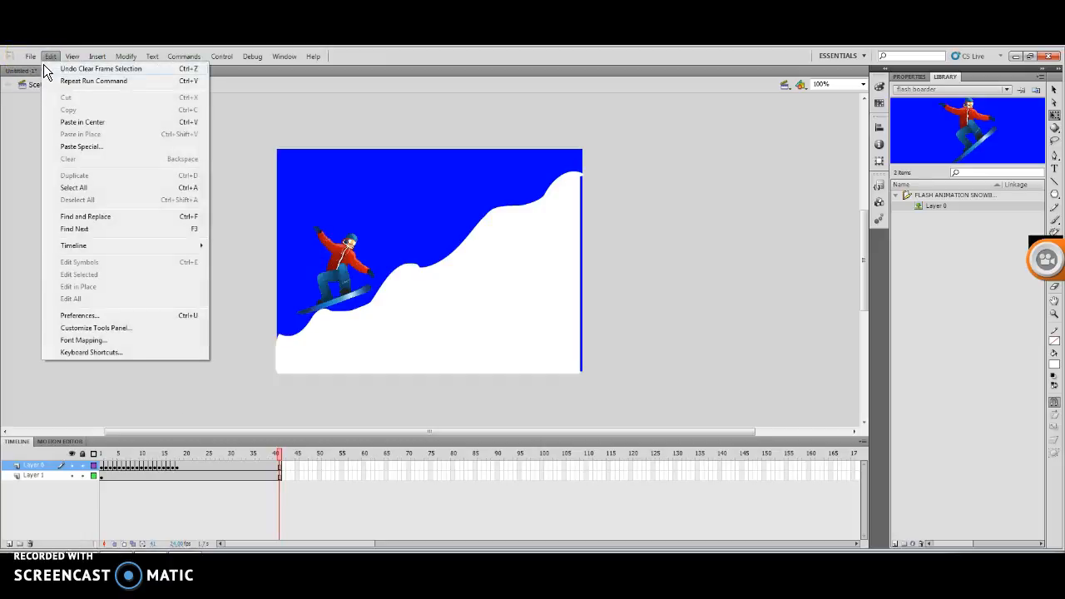
click(50, 68)
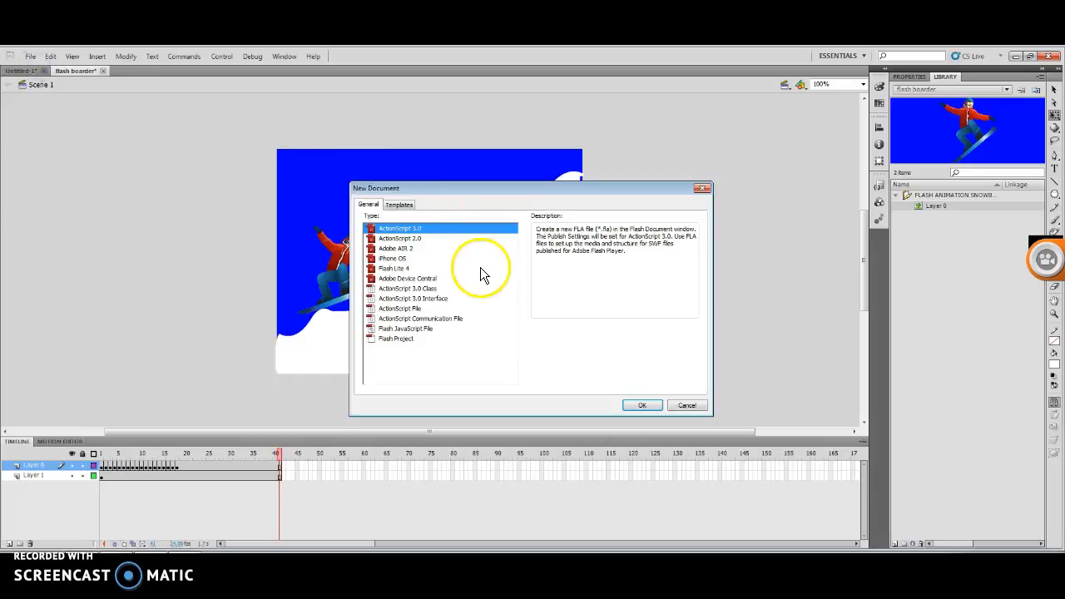
click(648, 409)
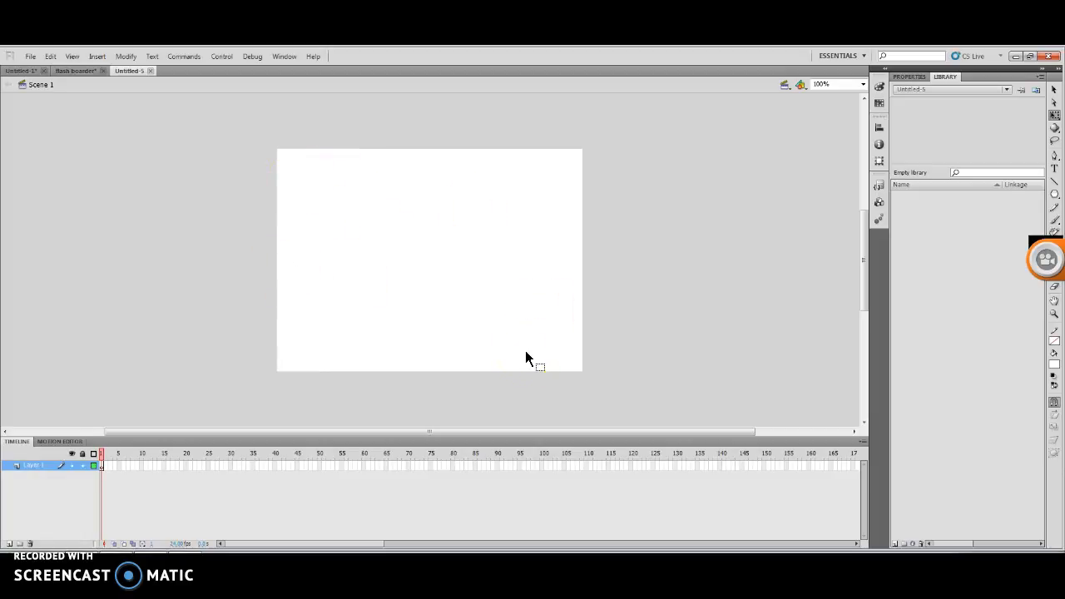
click(488, 332)
Set the document size to 500 × 500 px and its background color to medium blue.
click(121, 60)
click(122, 57)
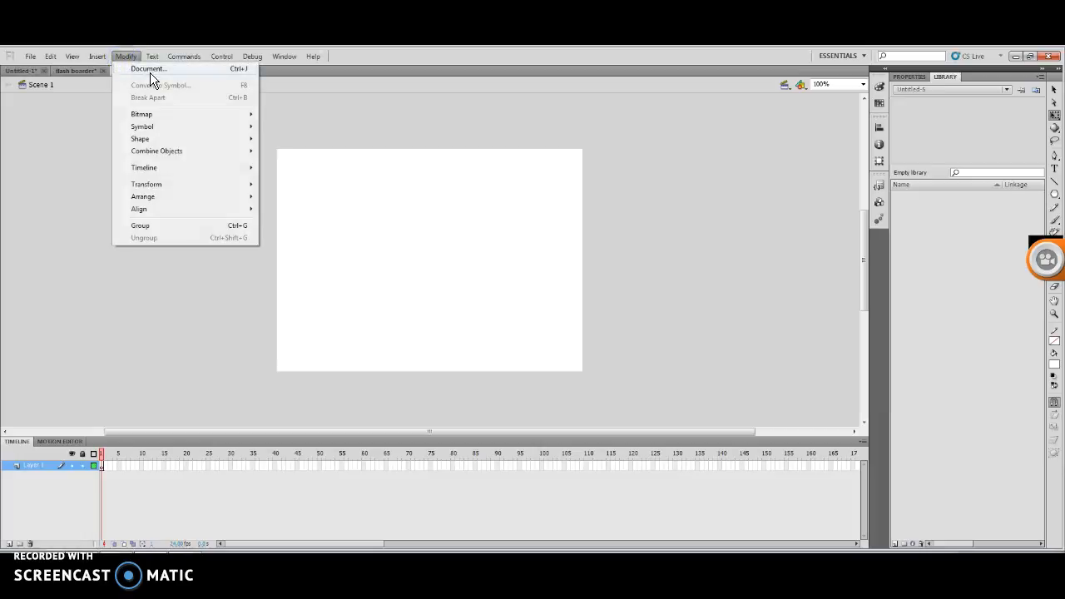
click(150, 72)
text(500)
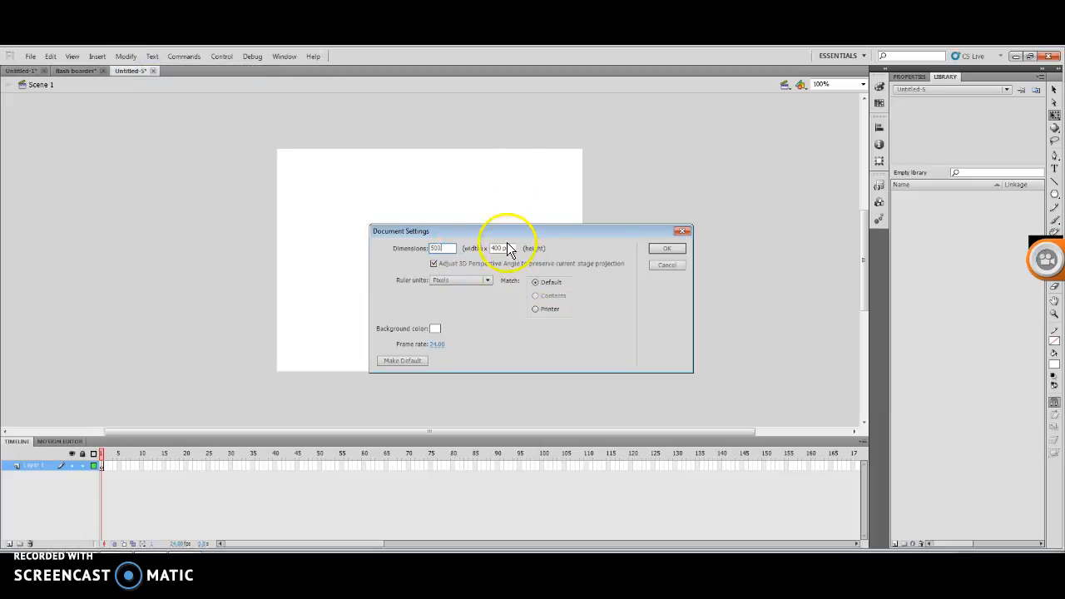
key(Tab)
text(500)
click(460, 318)
click(435, 328)
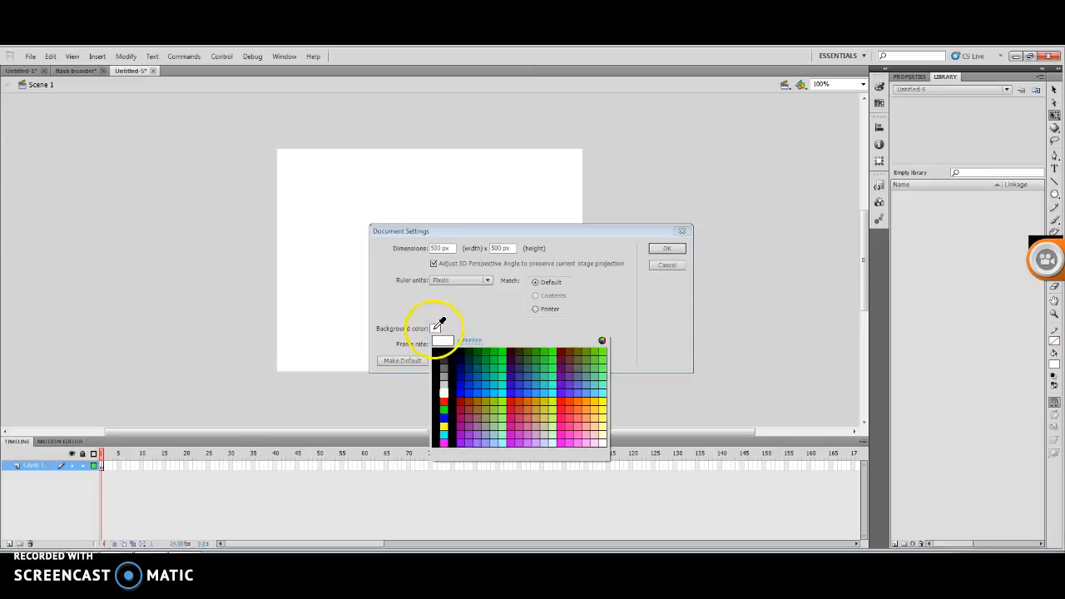
click(485, 382)
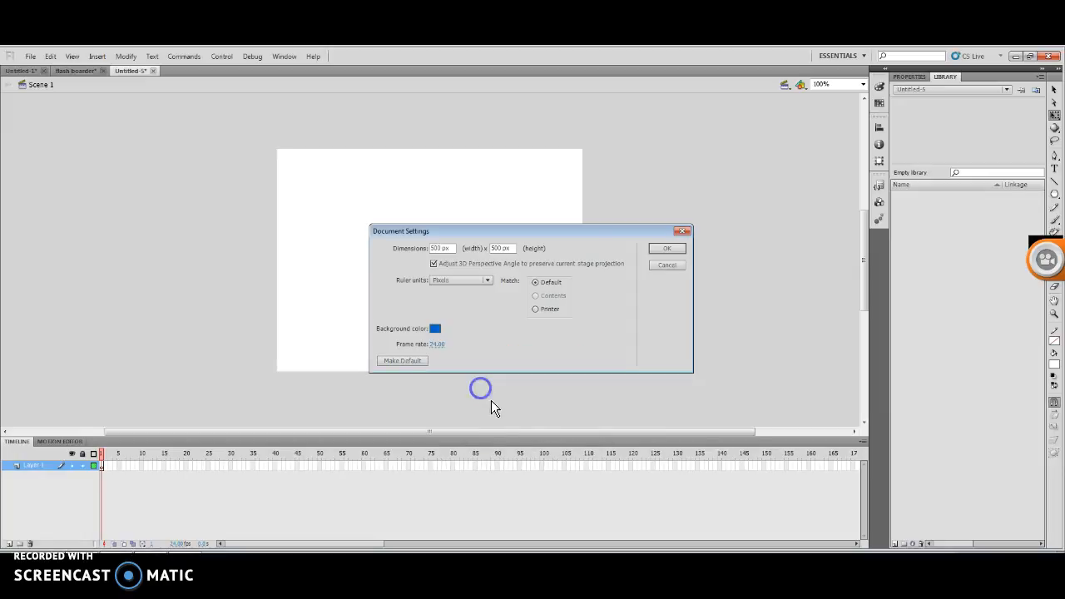
click(666, 248)
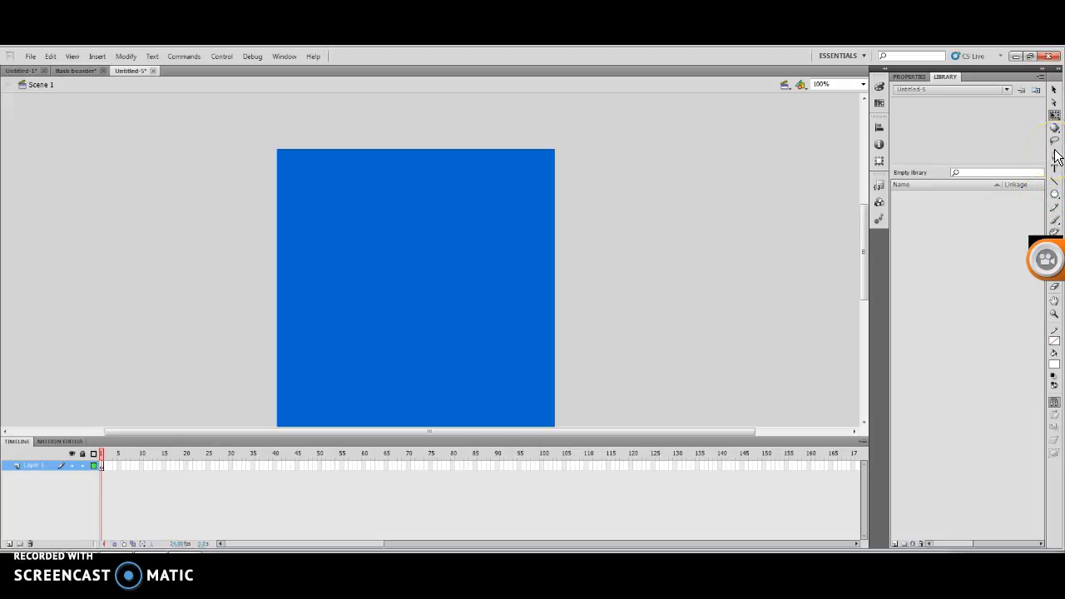
Paint a closed white outline of a wavy snow slope with the Brush tool, descending from the stage's upper right to its lower left corner.
click(1054, 219)
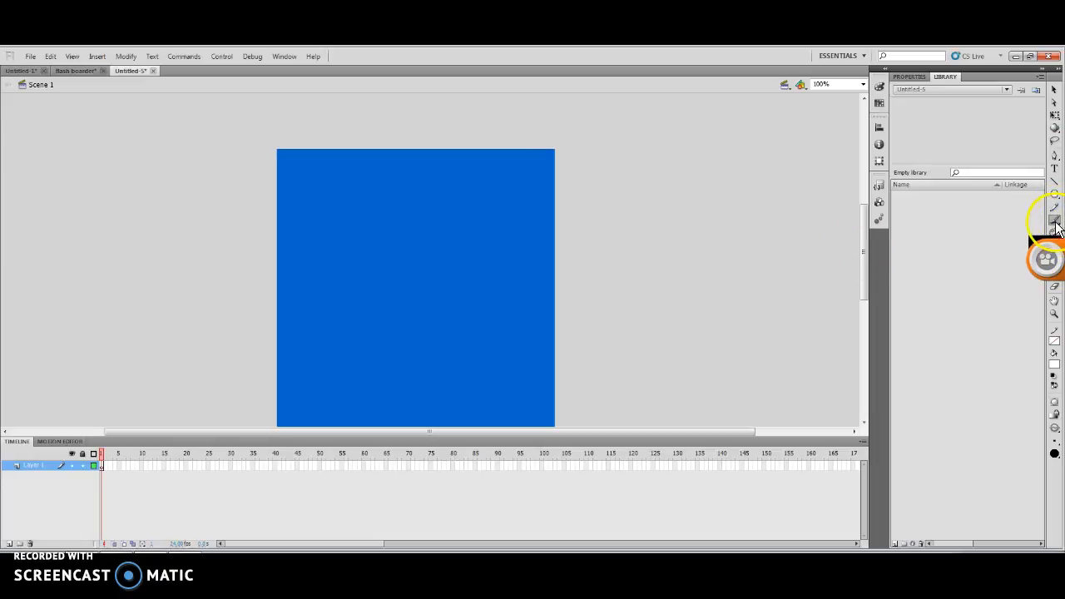
click(1055, 221)
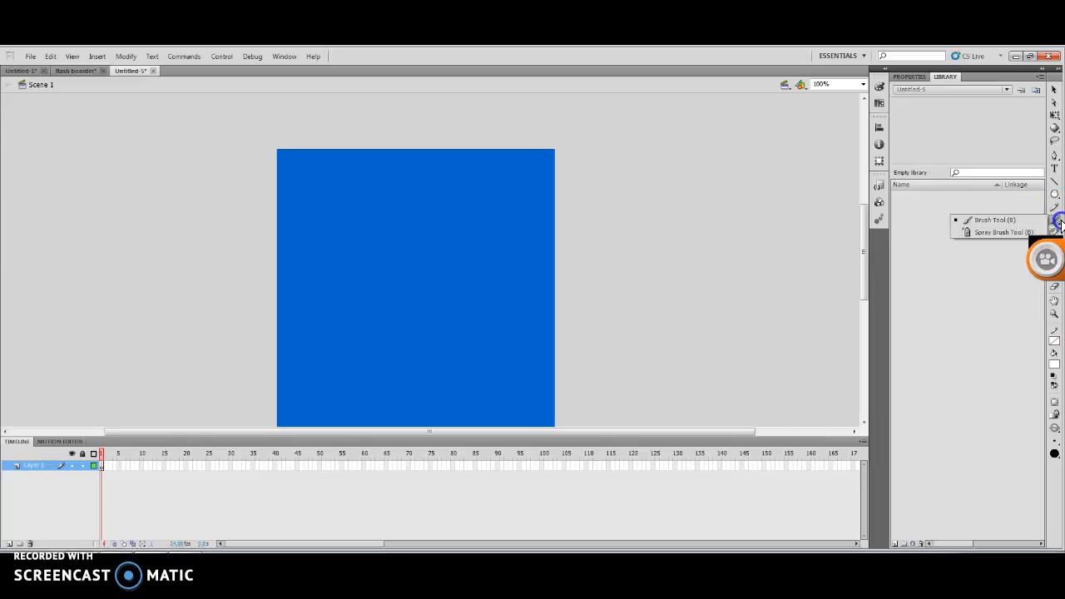
click(1056, 221)
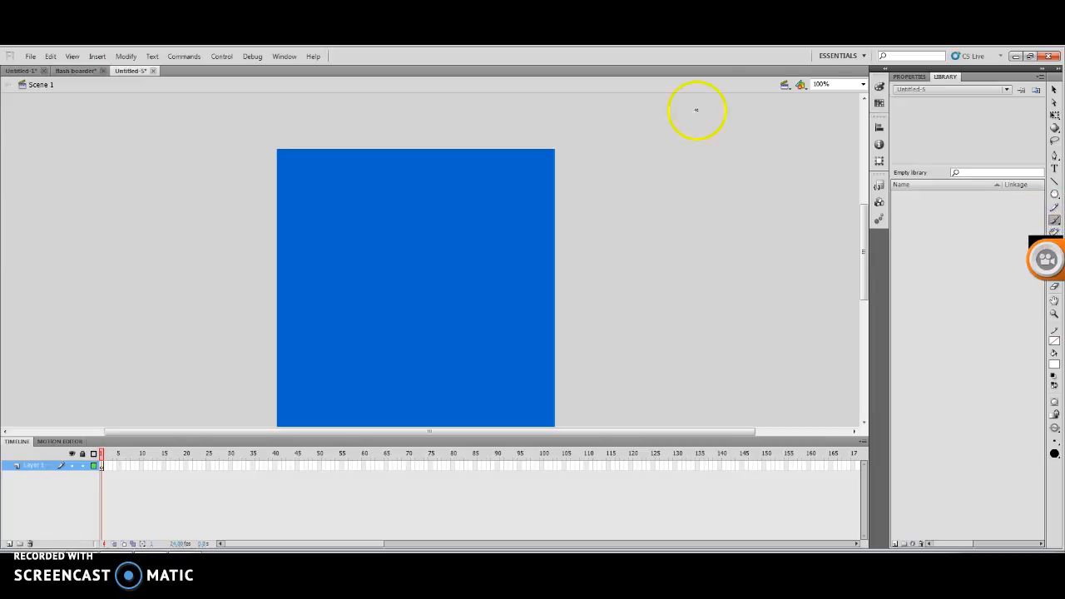
click(880, 102)
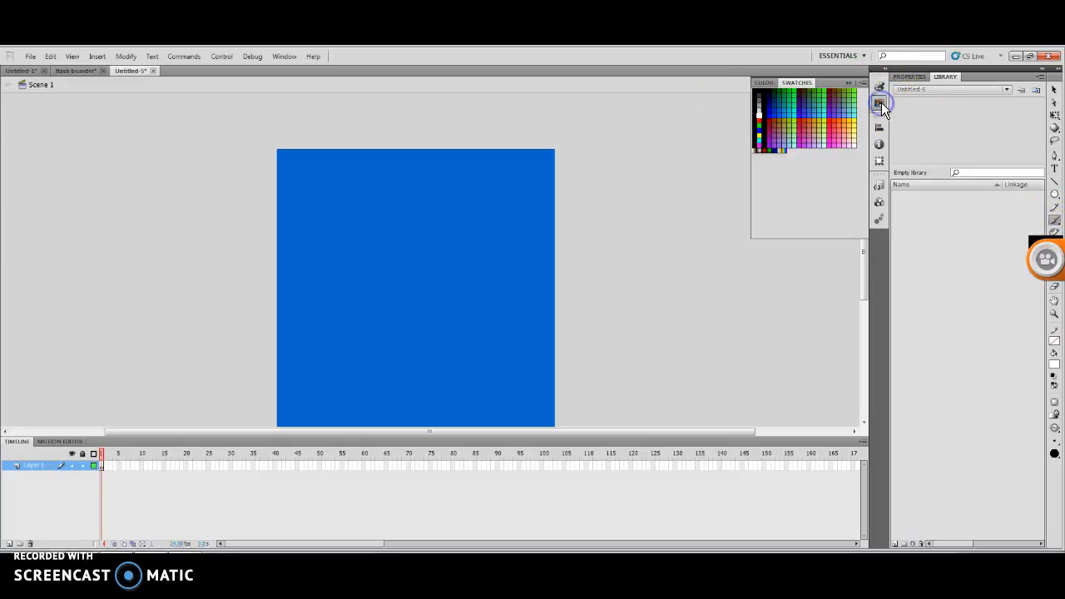
click(759, 112)
click(556, 176)
mouse_move(556, 177)
mouse_down()
mouse_move(537, 173)
mouse_move(480, 237)
mouse_move(348, 320)
mouse_move(316, 378)
mouse_move(278, 409)
mouse_move(278, 425)
mouse_up()
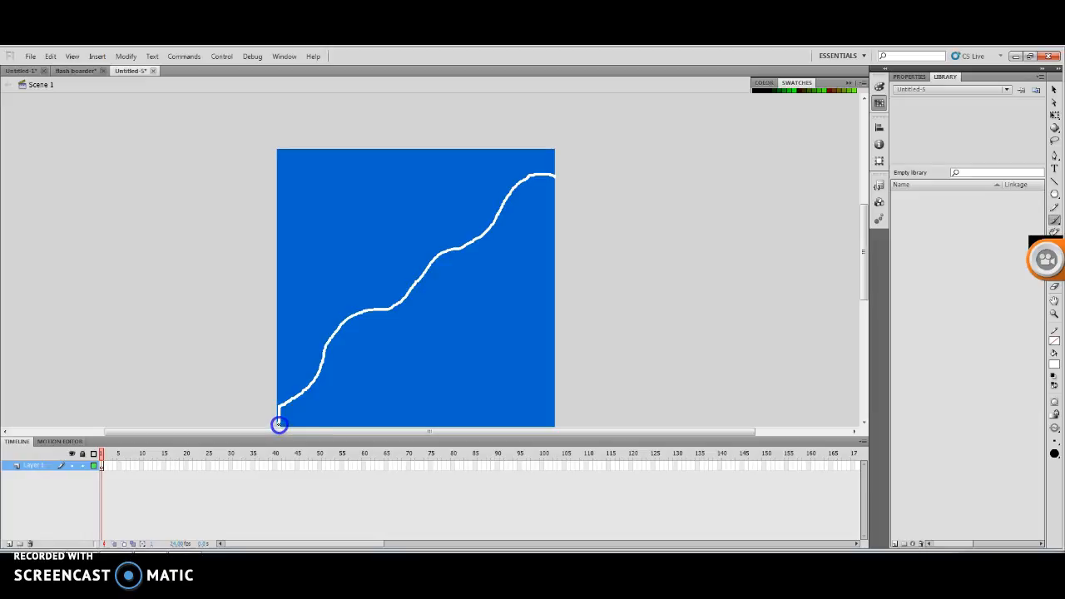
mouse_move(278, 424)
mouse_down()
mouse_move(348, 432)
mouse_move(489, 405)
mouse_move(554, 425)
mouse_move(541, 273)
mouse_move(557, 175)
mouse_up()
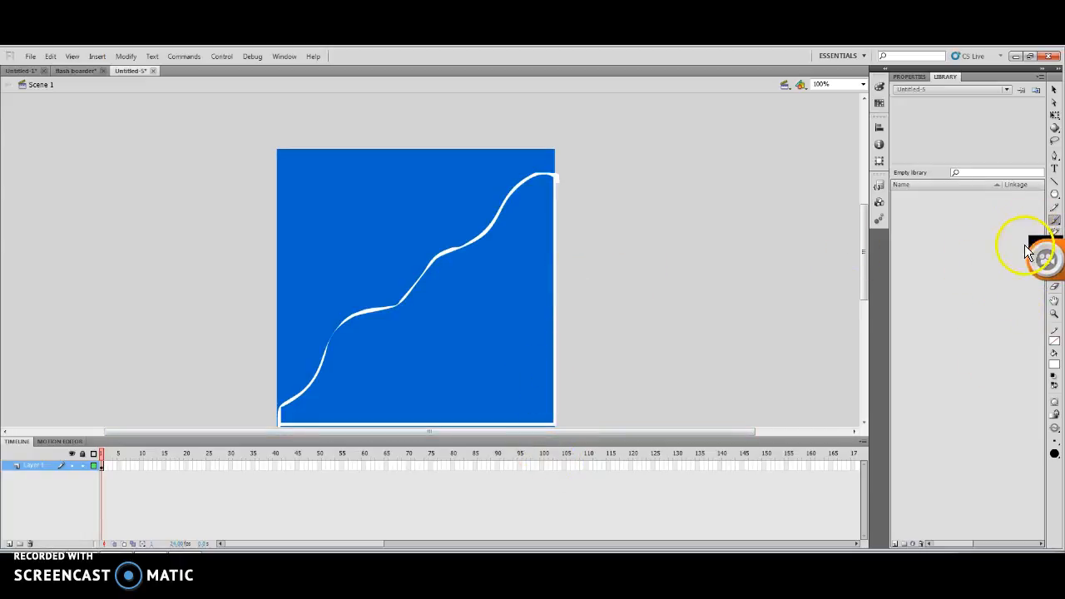
Fill the inside of the slope outline with white using the Paint Bucket.
click(1030, 55)
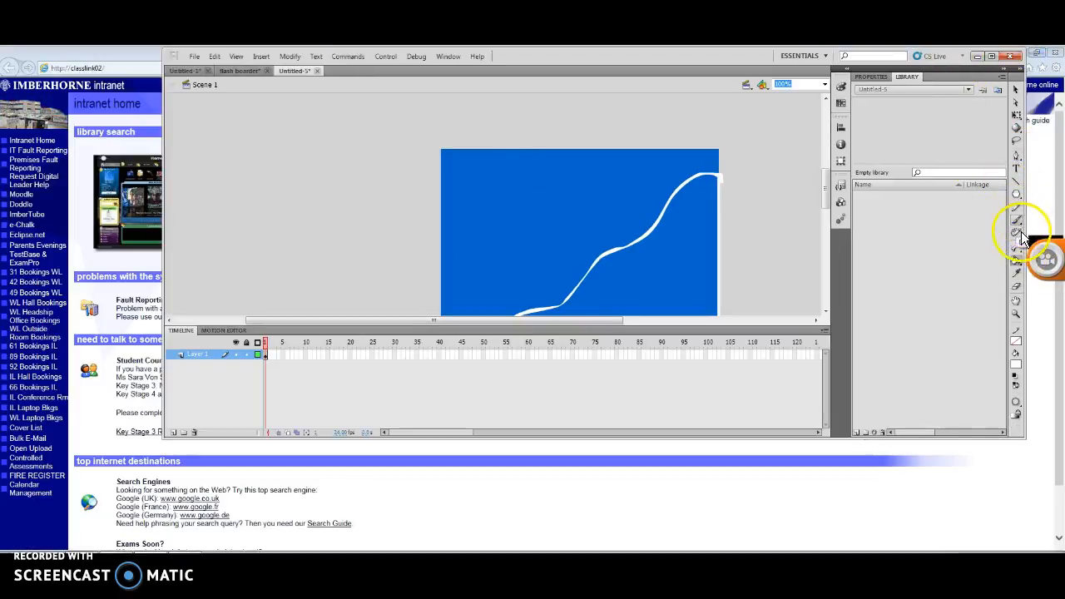
click(992, 59)
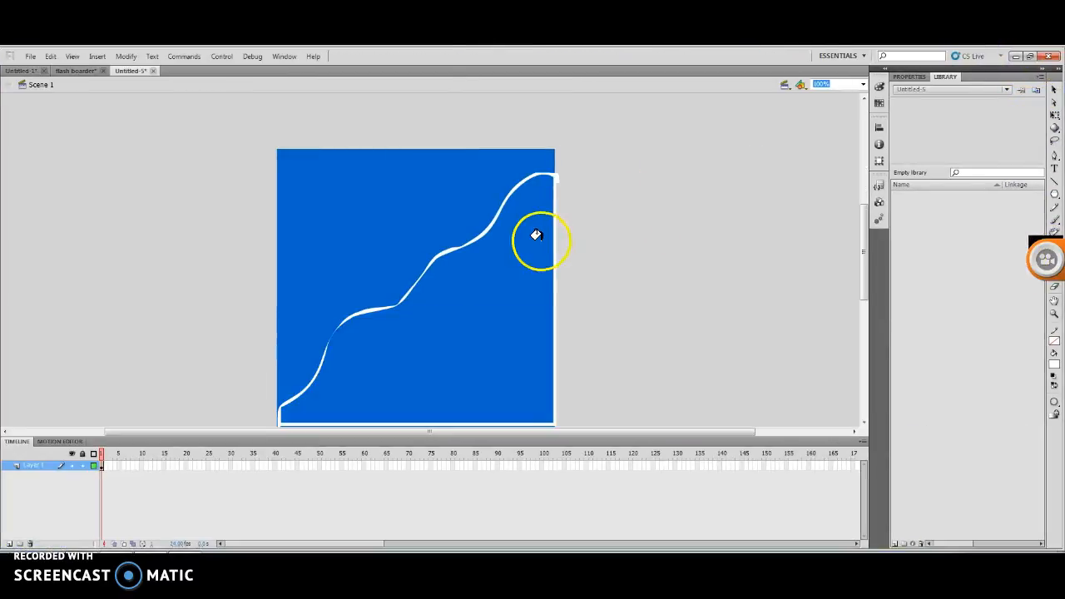
click(535, 239)
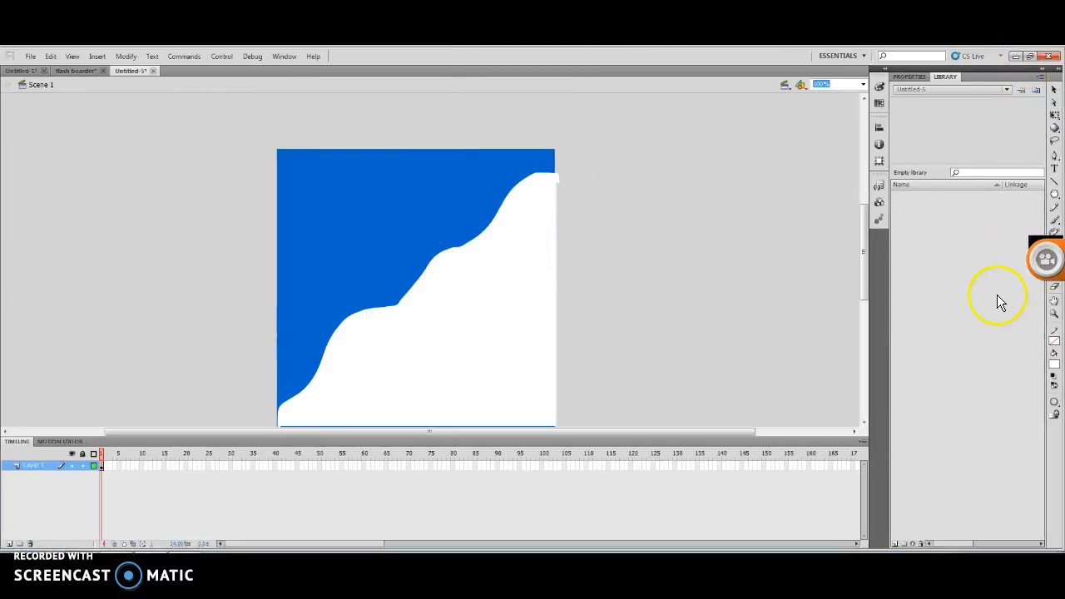
Paint five short grey curved brush strokes across the white slope as snow texture.
click(1054, 219)
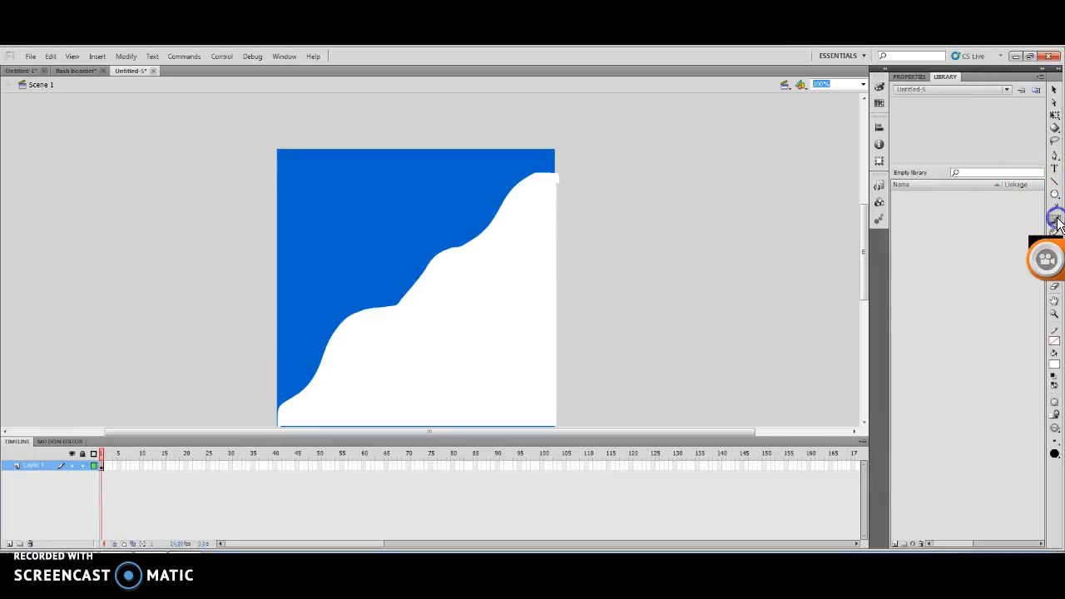
click(877, 88)
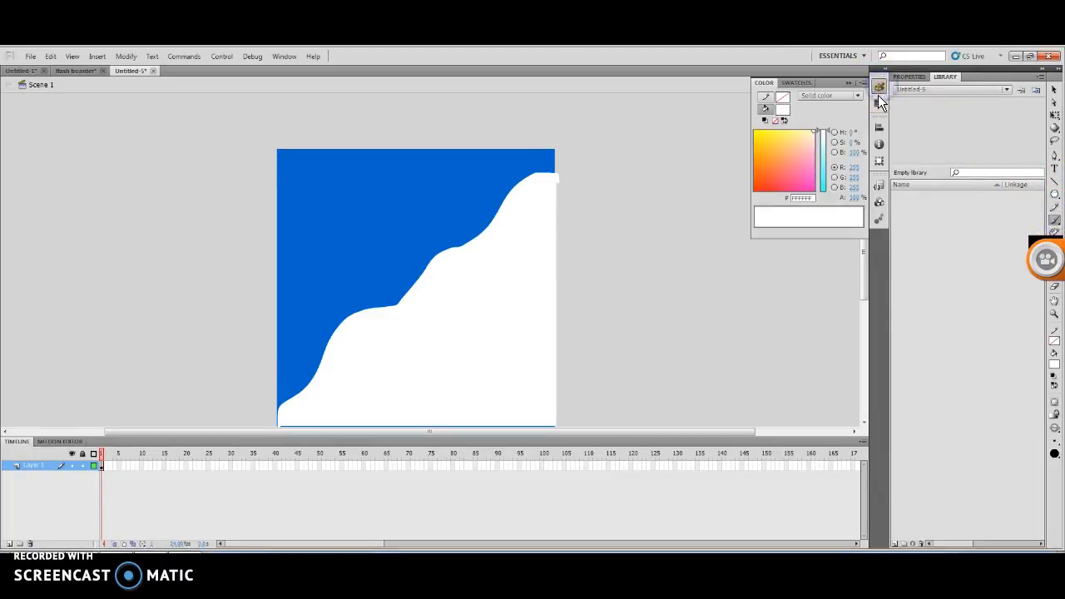
click(878, 101)
click(758, 105)
drag(452, 323, 471, 286)
drag(347, 367, 372, 334)
drag(525, 234, 544, 201)
drag(436, 396, 459, 361)
drag(510, 320, 539, 283)
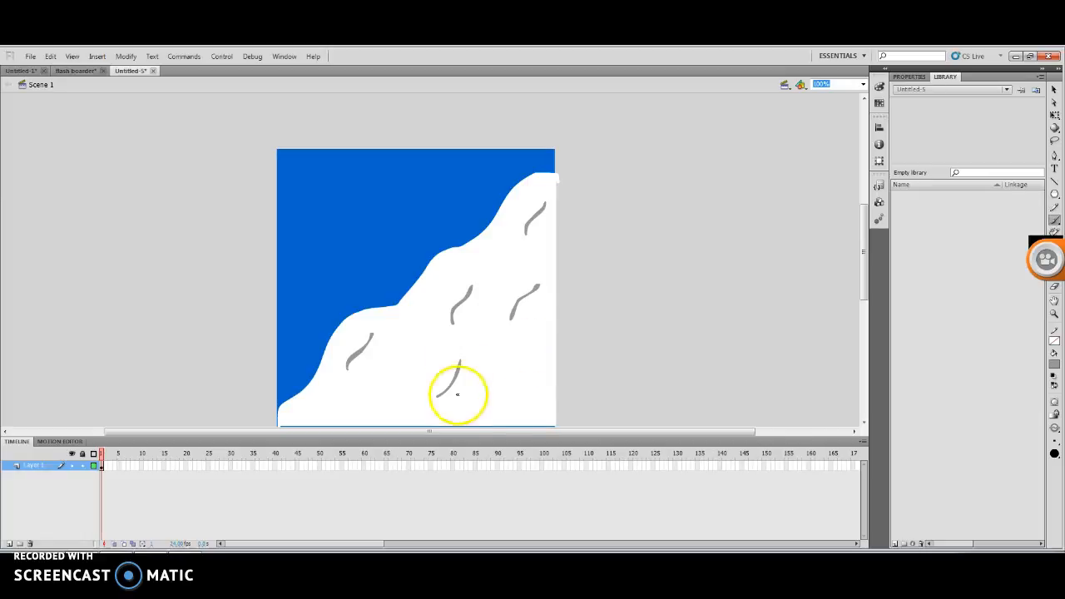
Extend the slope layer to frame 100 by inserting a frame there, and deselect the artwork.
right_click(540, 468)
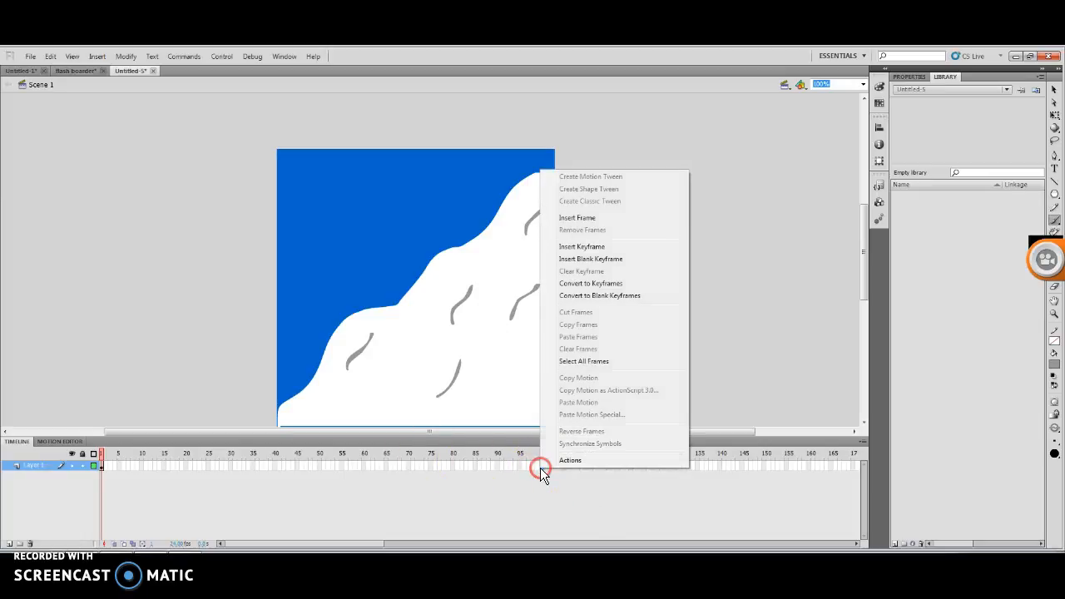
click(585, 222)
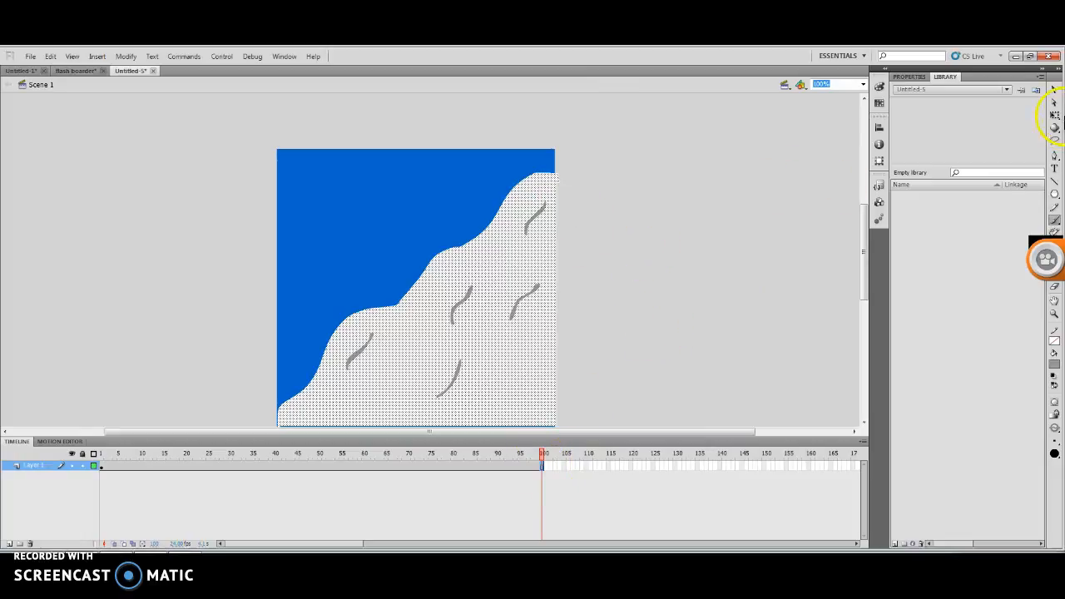
click(1053, 89)
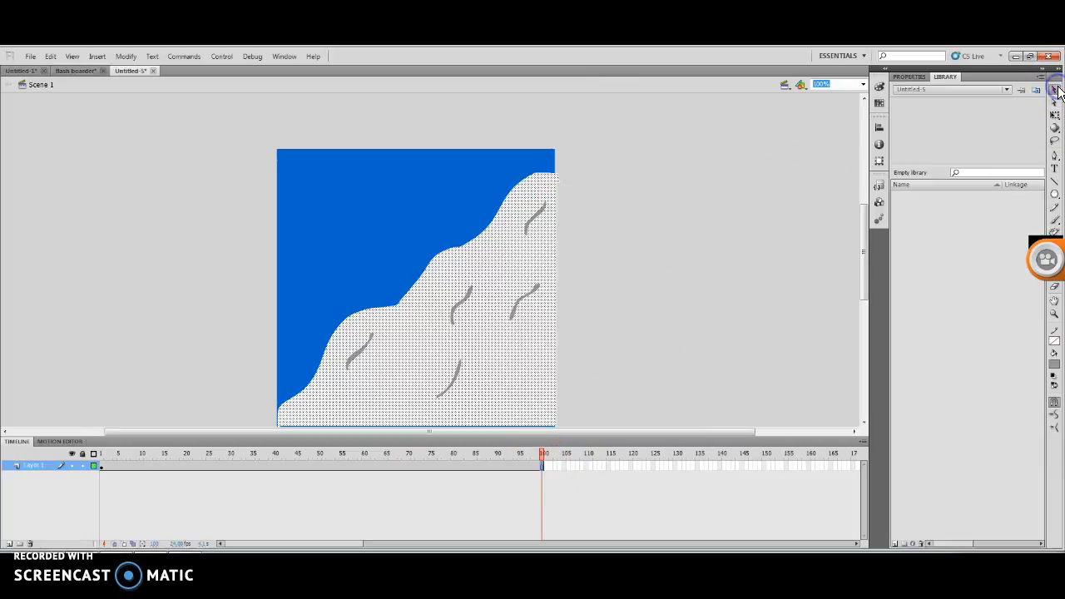
click(699, 169)
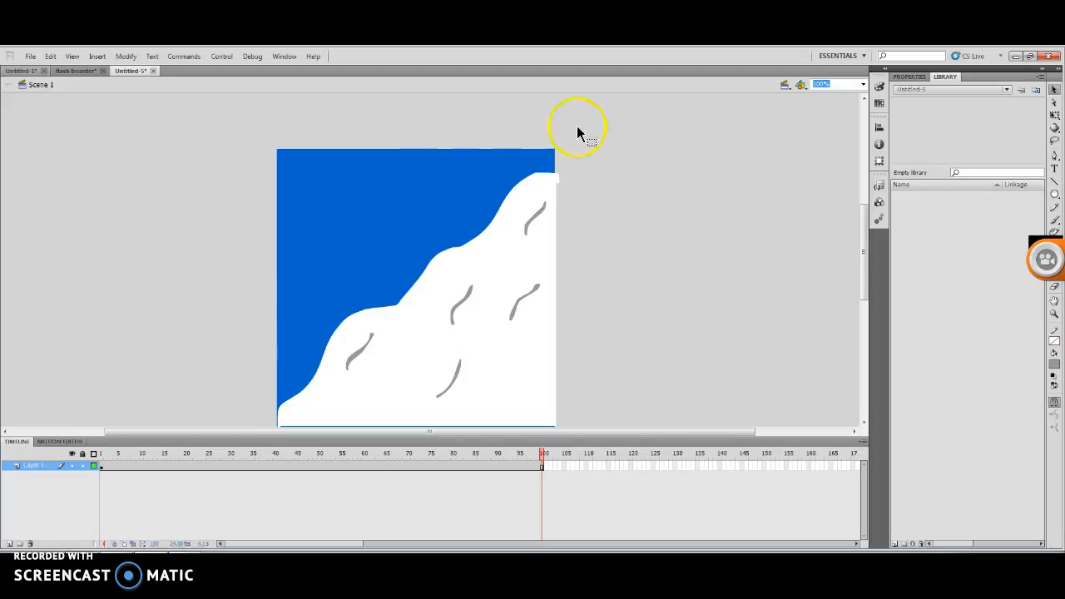
Import the snowboarder image file to the stage with its default import options.
click(30, 55)
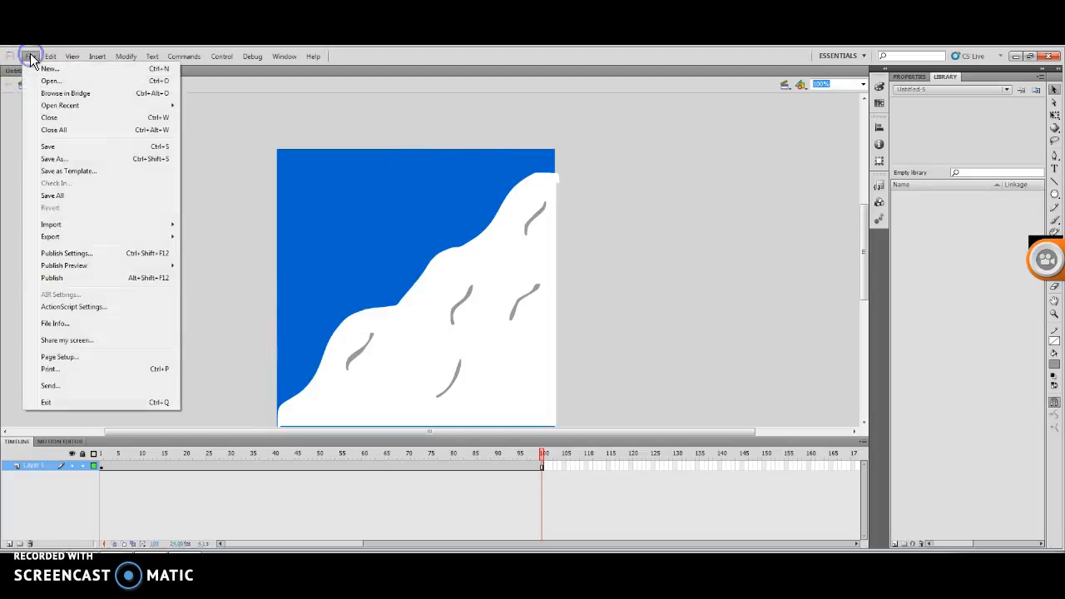
click(73, 223)
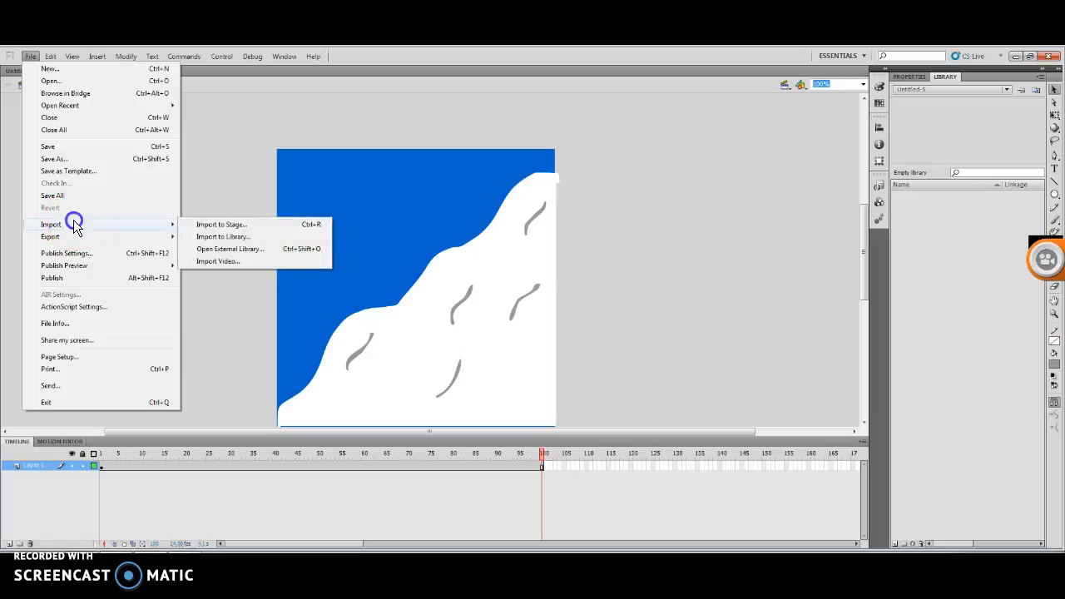
click(260, 225)
double_click(481, 287)
click(637, 454)
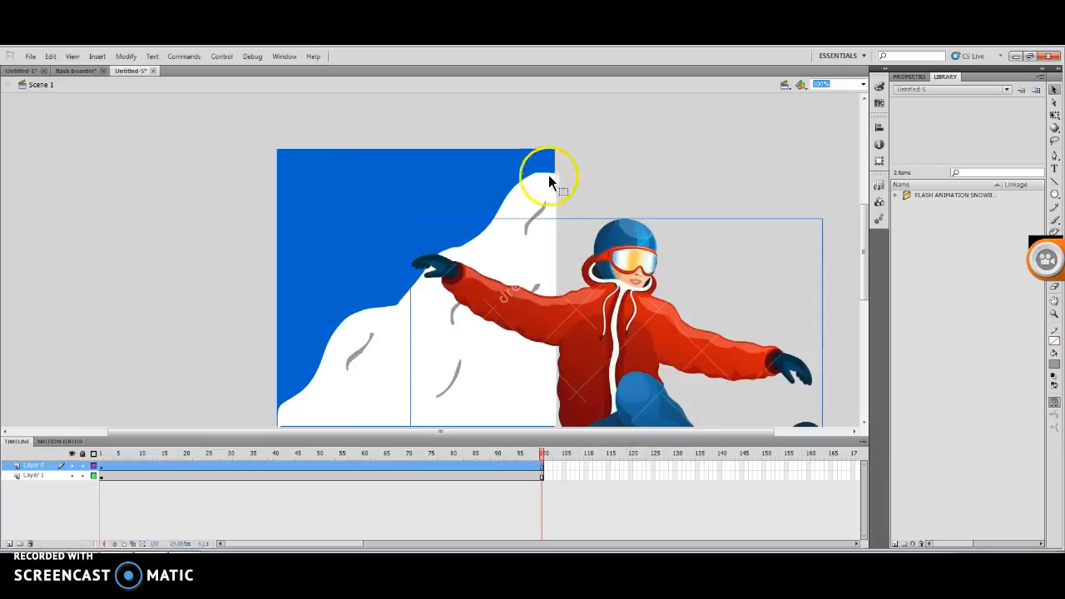
Scale the snowboarder down with Free Transform and place it on the peak of the slope.
drag(601, 308, 573, 281)
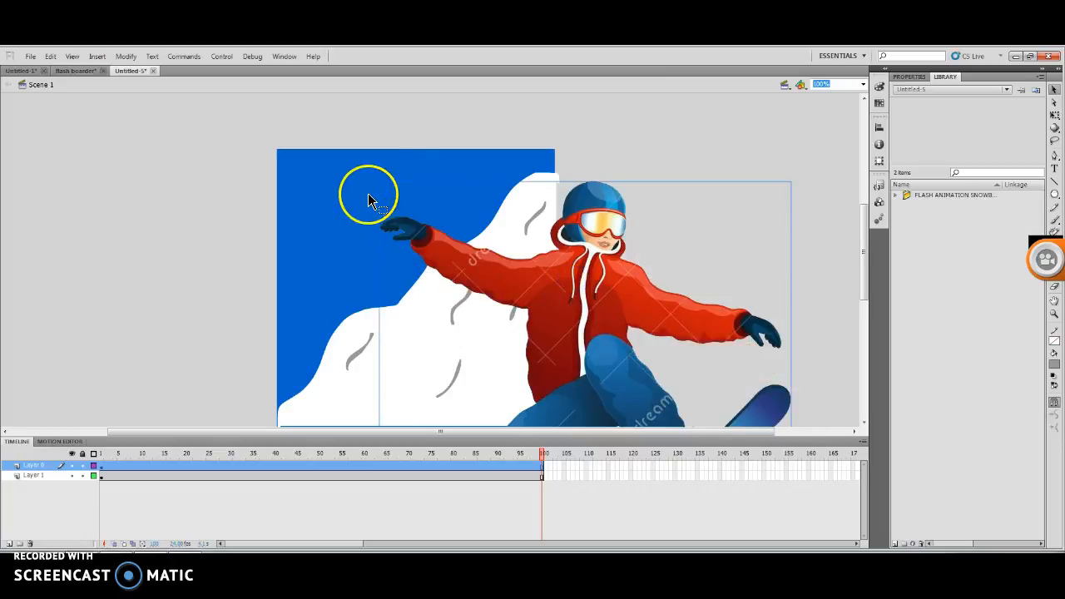
click(50, 56)
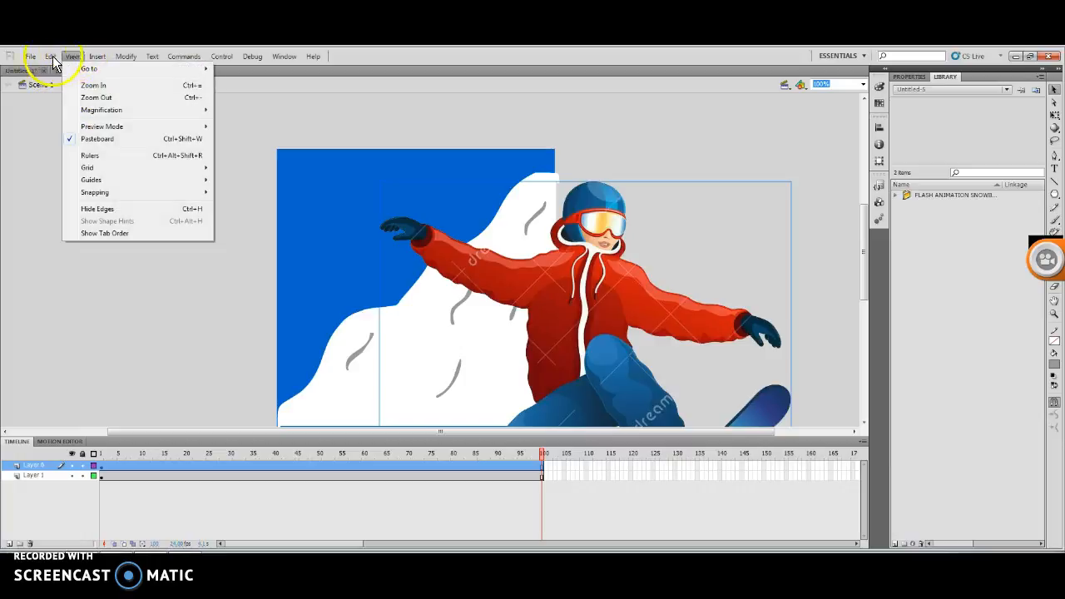
mouse_move(30, 60)
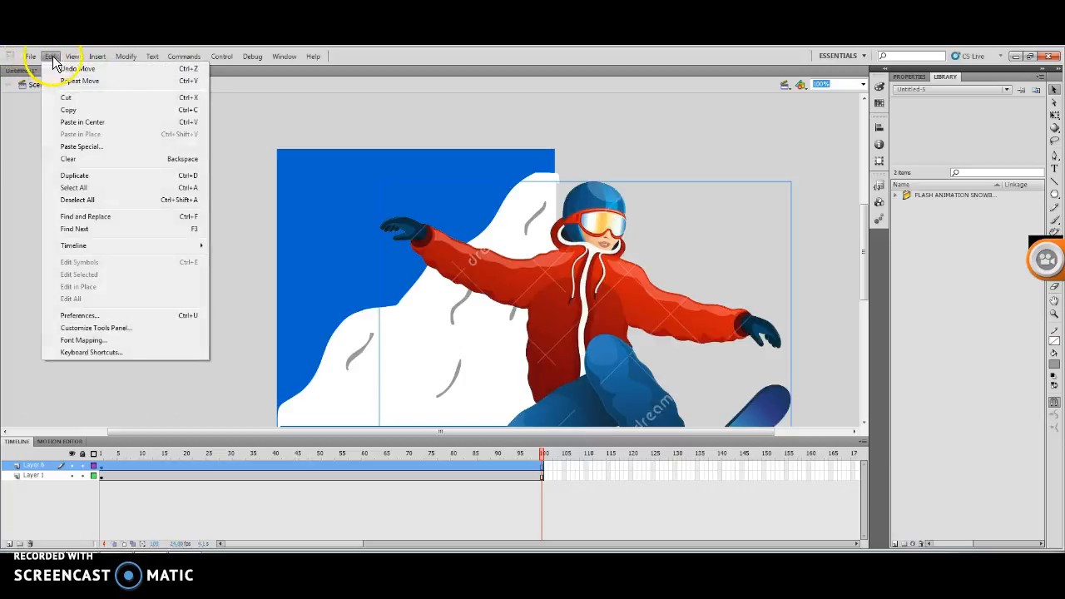
mouse_move(125, 62)
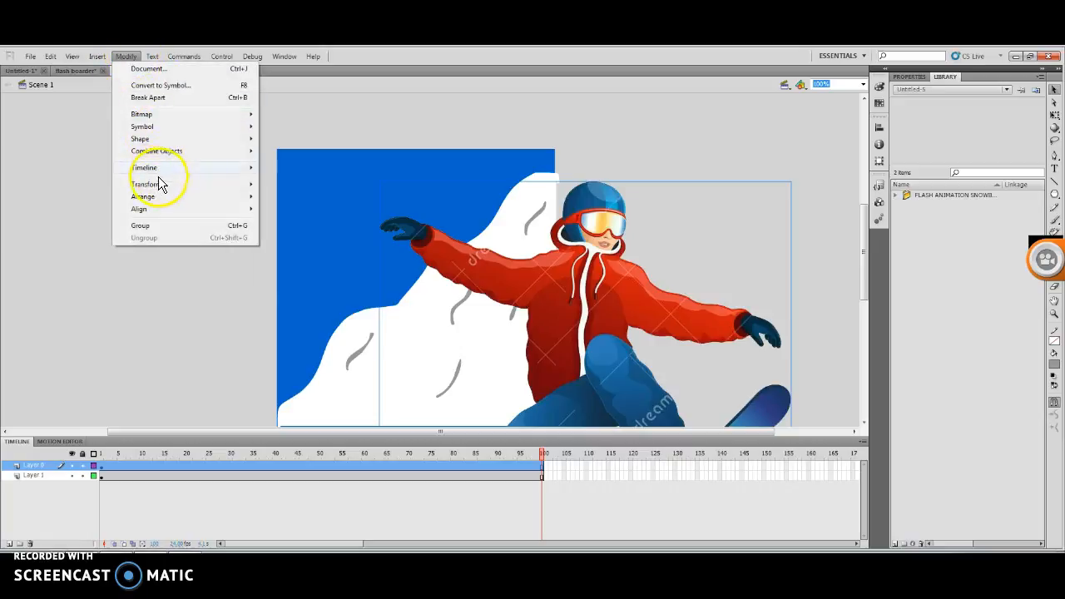
mouse_move(158, 186)
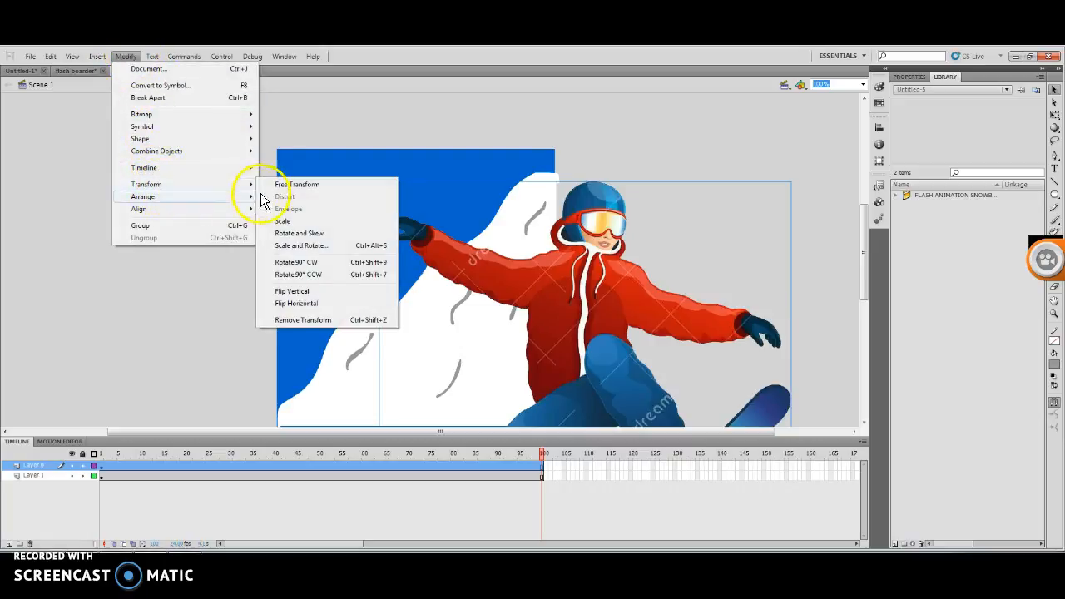
click(290, 185)
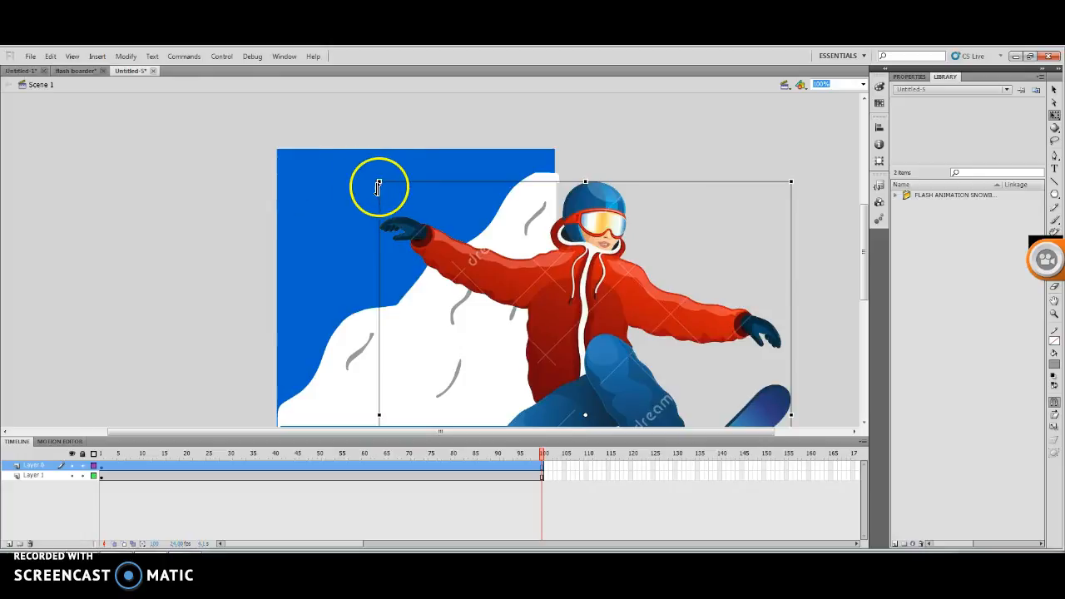
drag(481, 277, 504, 305)
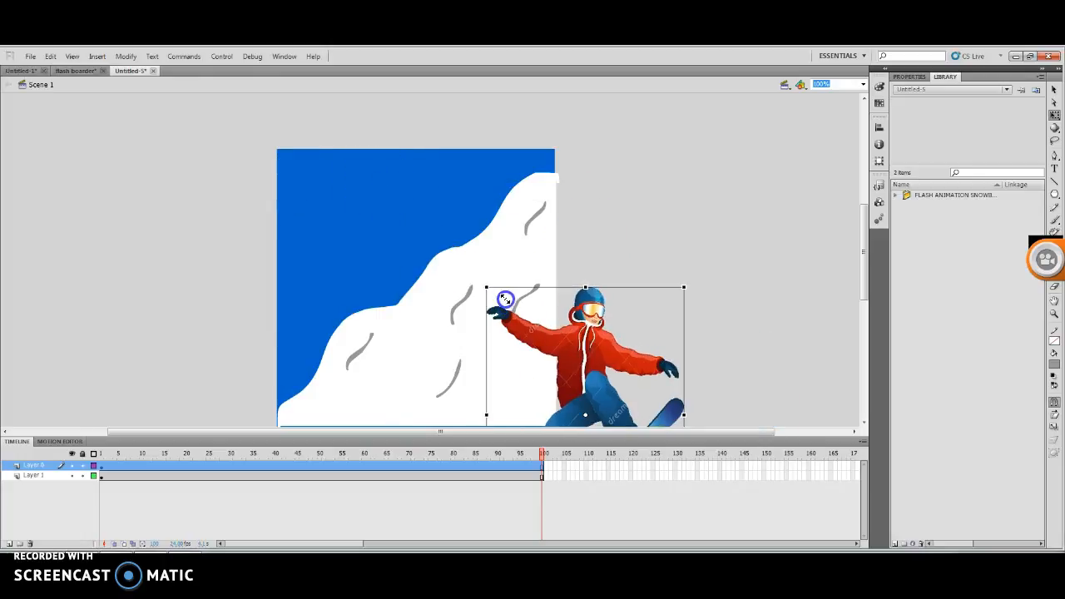
drag(582, 369, 499, 146)
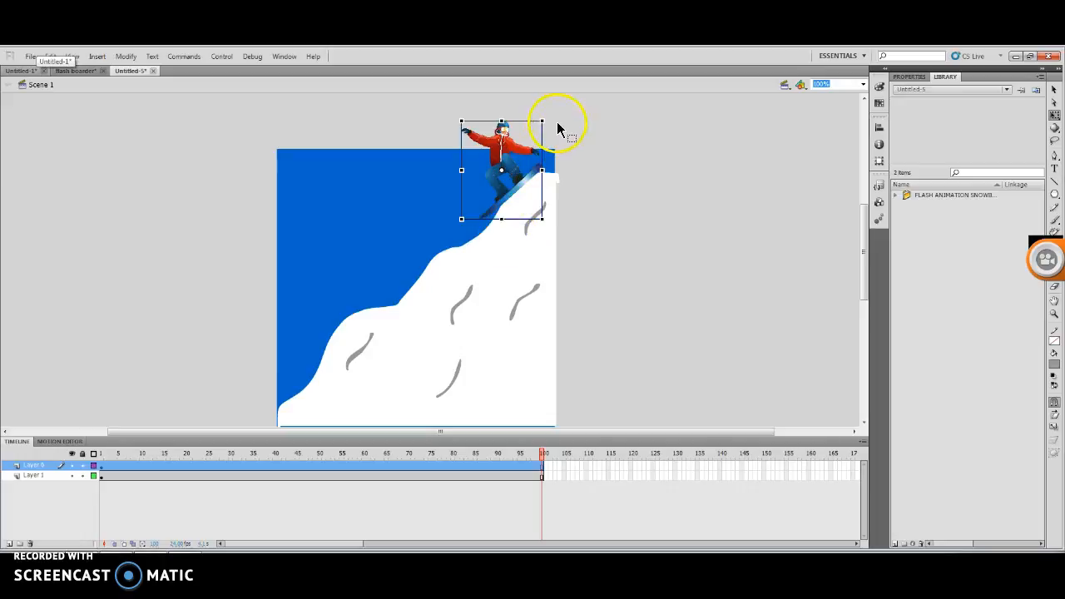
Rotate the snowboarder slightly clockwise with Free Transform and return to the first frame of its layer.
drag(547, 114, 563, 132)
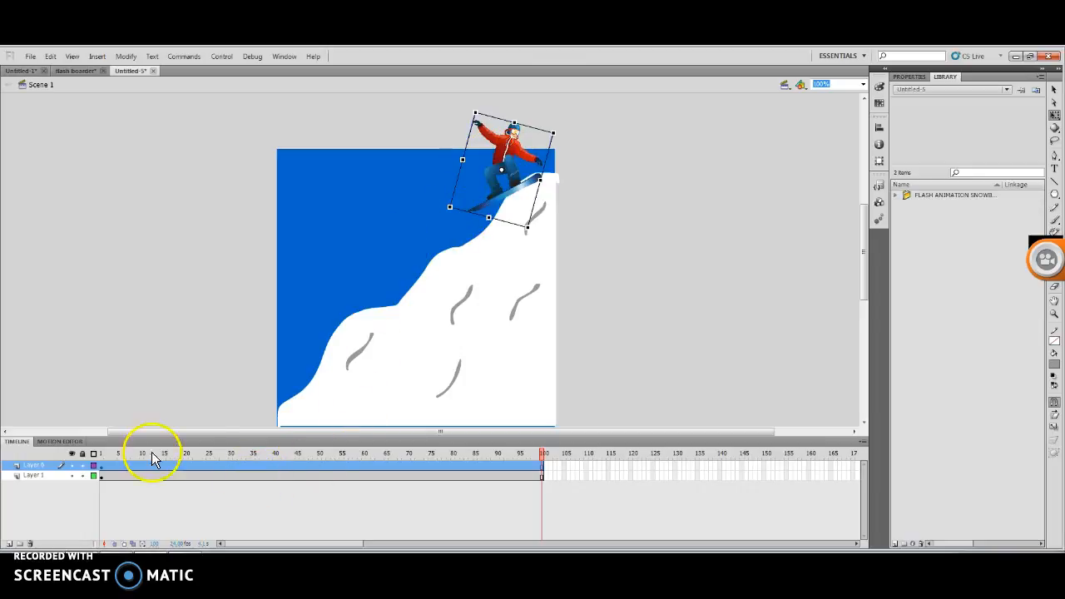
click(101, 466)
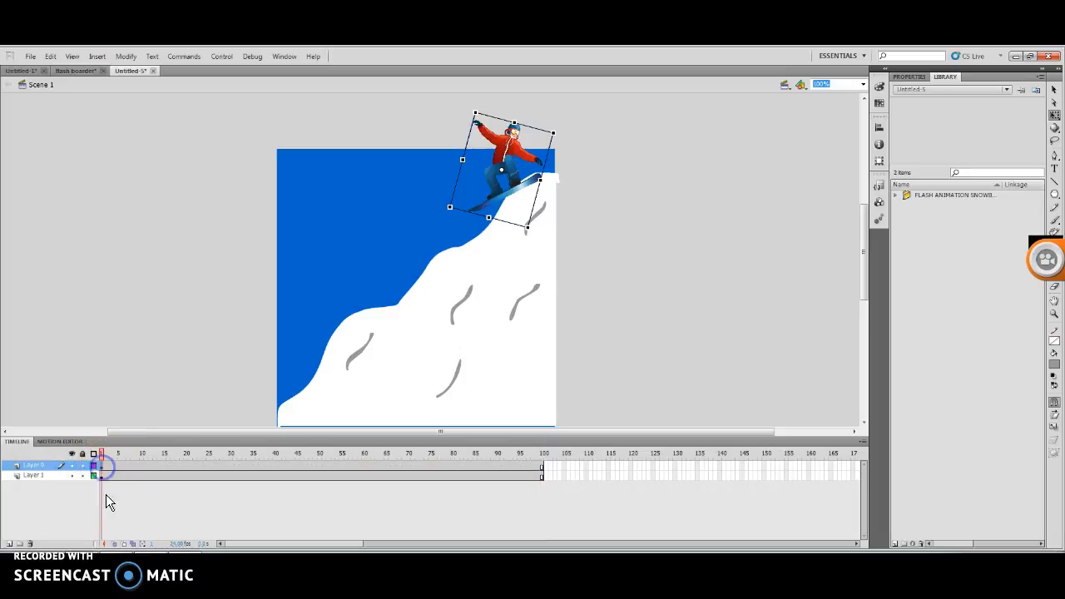
click(104, 463)
Insert keyframes at frames 2 to 4, shifting the snowboarder slightly down the slope and rotating it counterclockwise to match the incline.
right_click(105, 474)
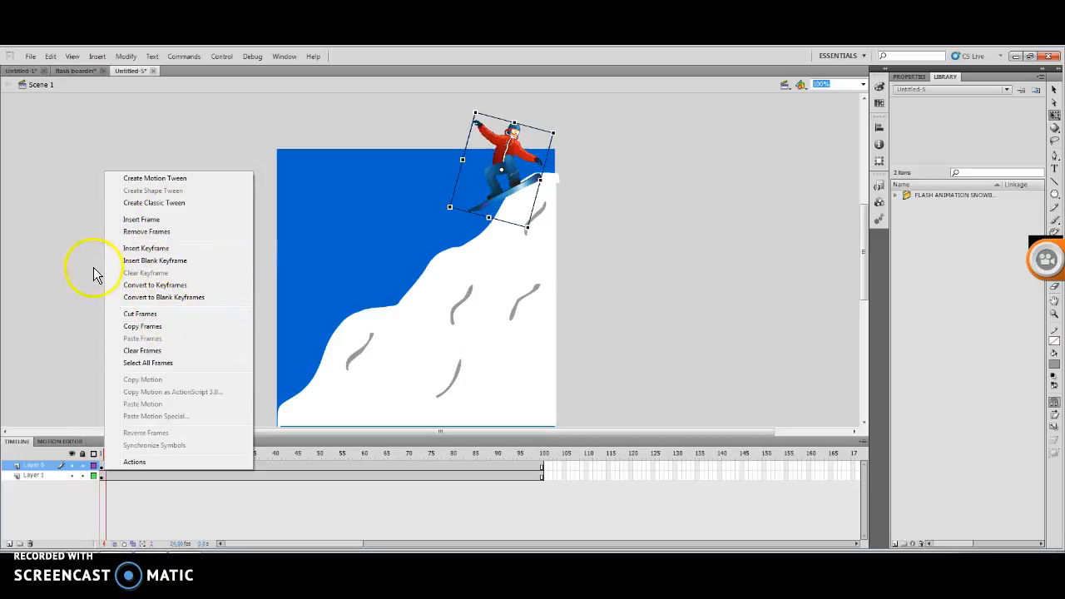
click(102, 468)
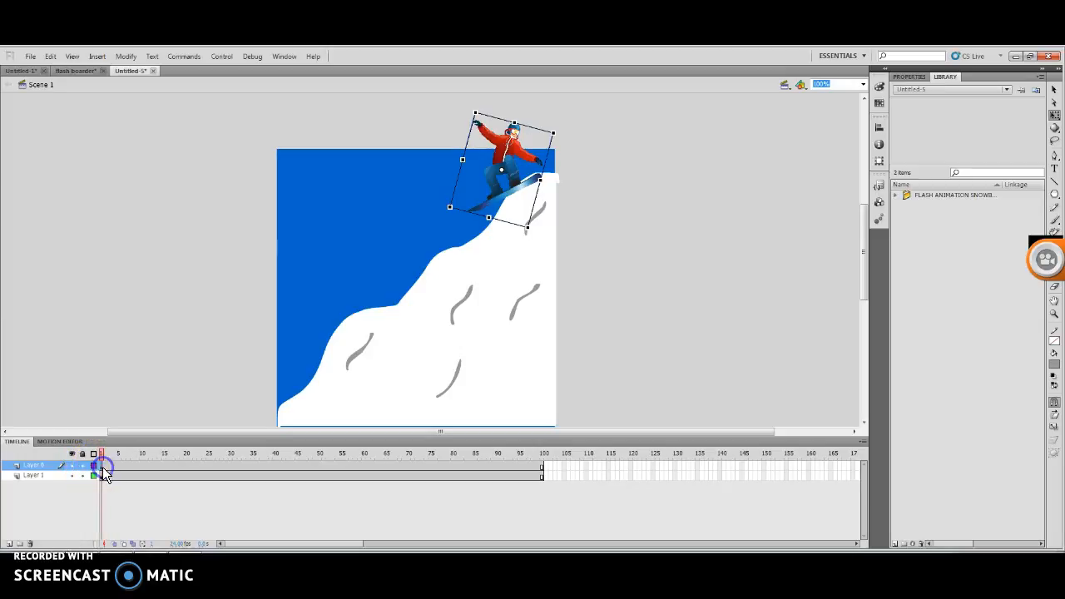
click(119, 465)
click(441, 210)
click(508, 164)
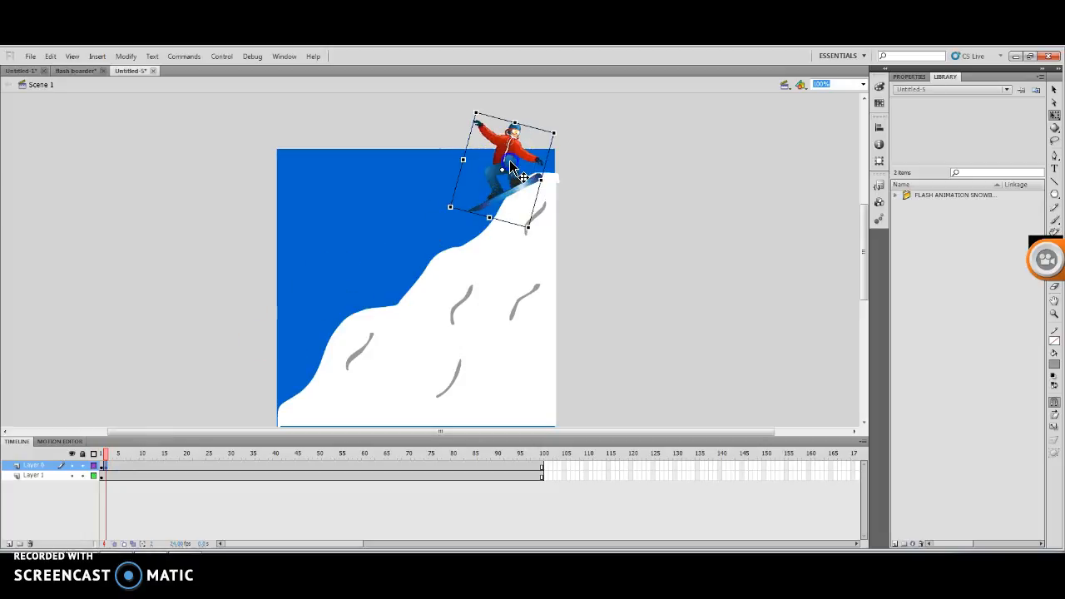
drag(509, 164, 501, 176)
key(F6)
drag(471, 116, 454, 117)
key(F6)
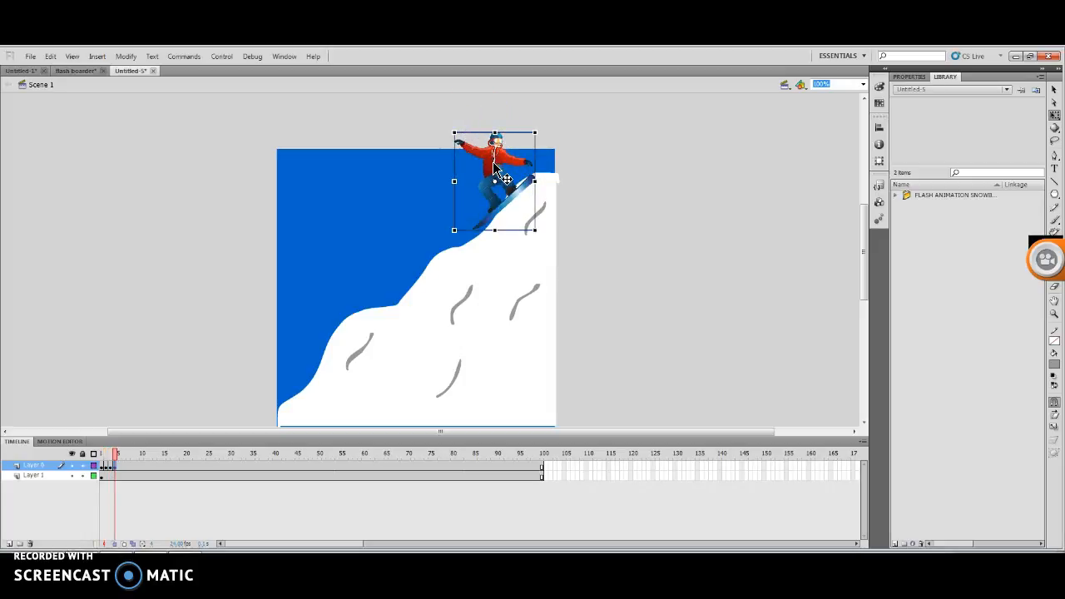
Add keyframes through frame 8, moving the snowboarder down to the slope's first bump and tilting it clockwise to match the surface.
drag(503, 166, 468, 190)
key(F6)
key(F6)
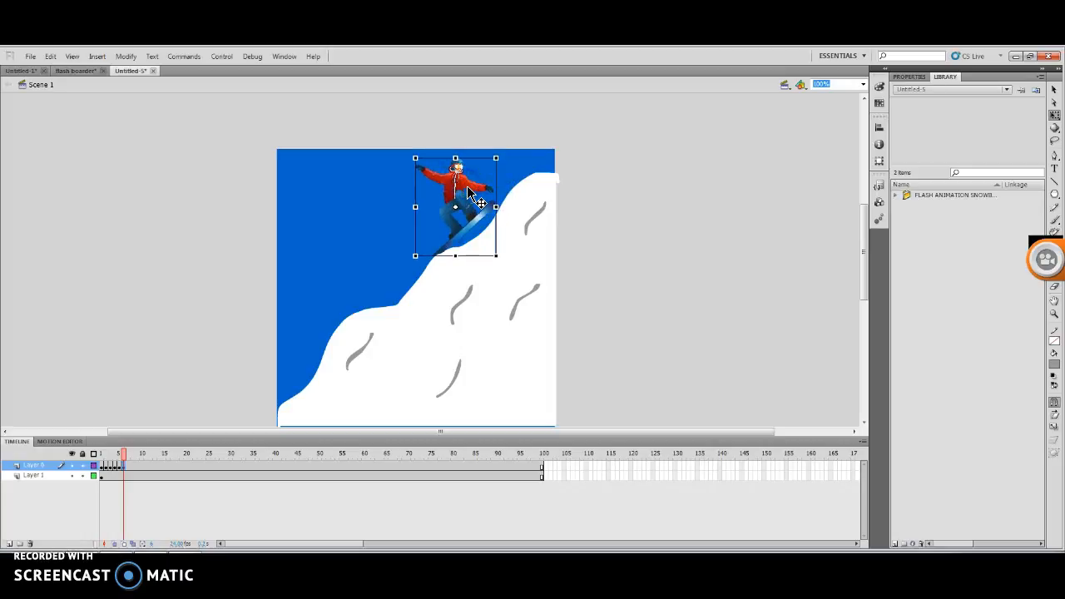
key(F6)
drag(503, 262, 490, 269)
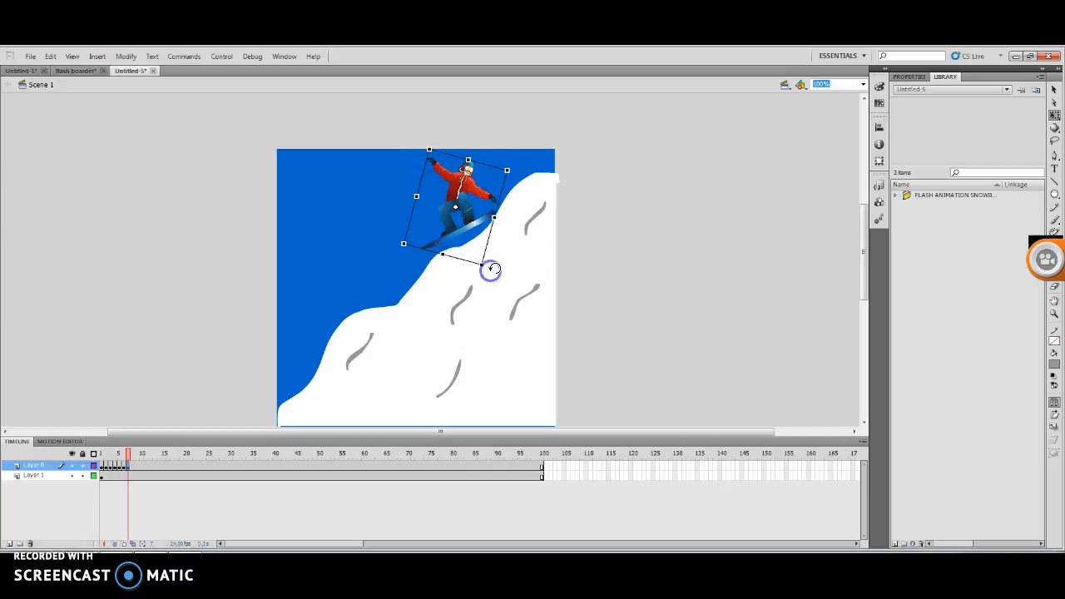
key(F6)
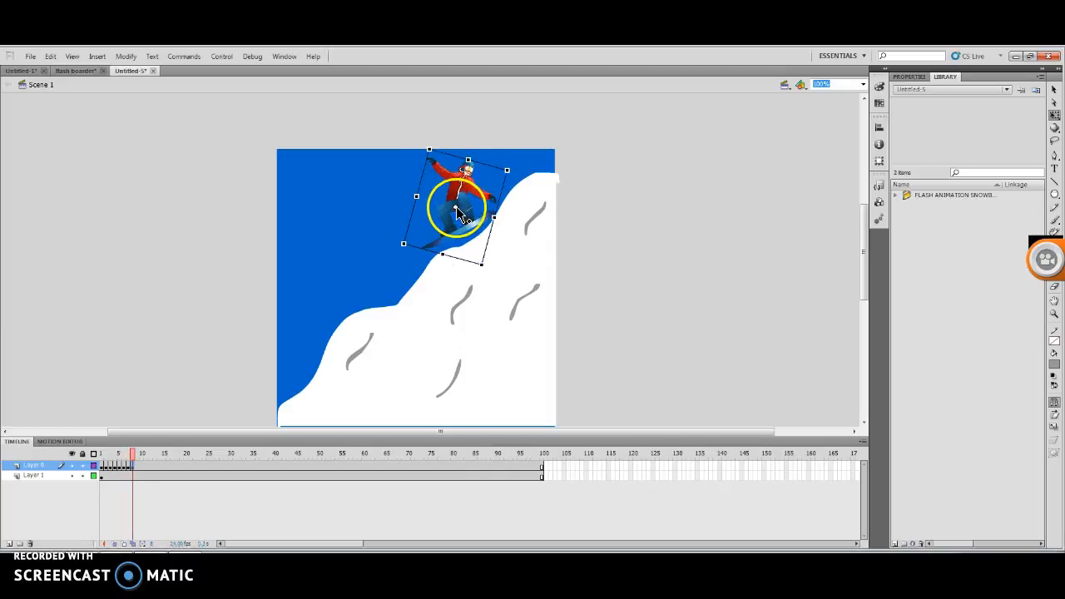
Continue the frame-by-frame keyframes through frame 22, moving the snowboarder to the foot of the slope, and play the animation.
click(447, 225)
drag(447, 229, 438, 236)
key(F6)
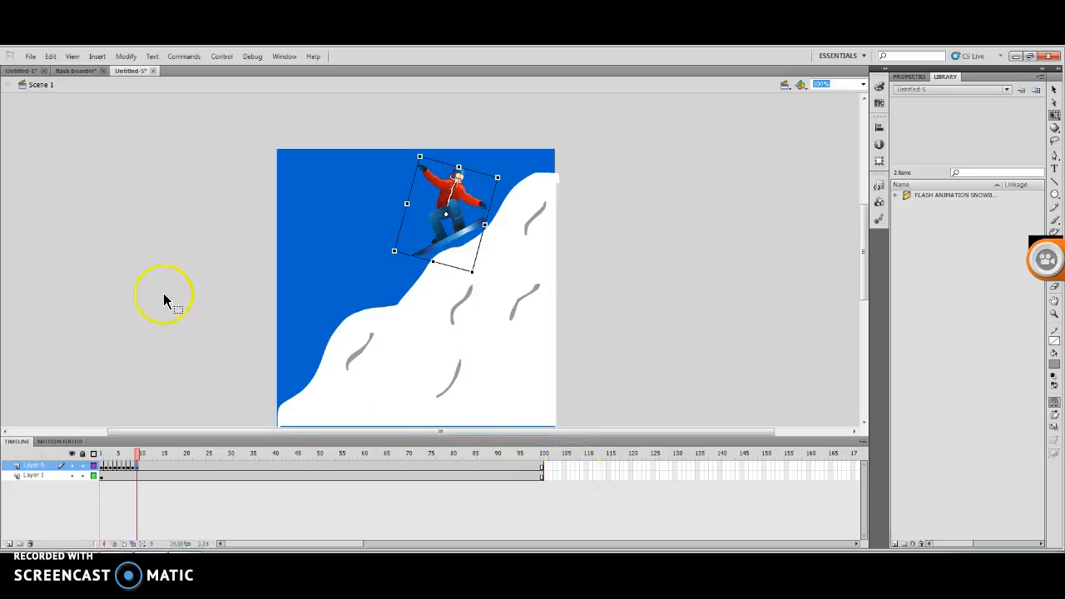
click(297, 408)
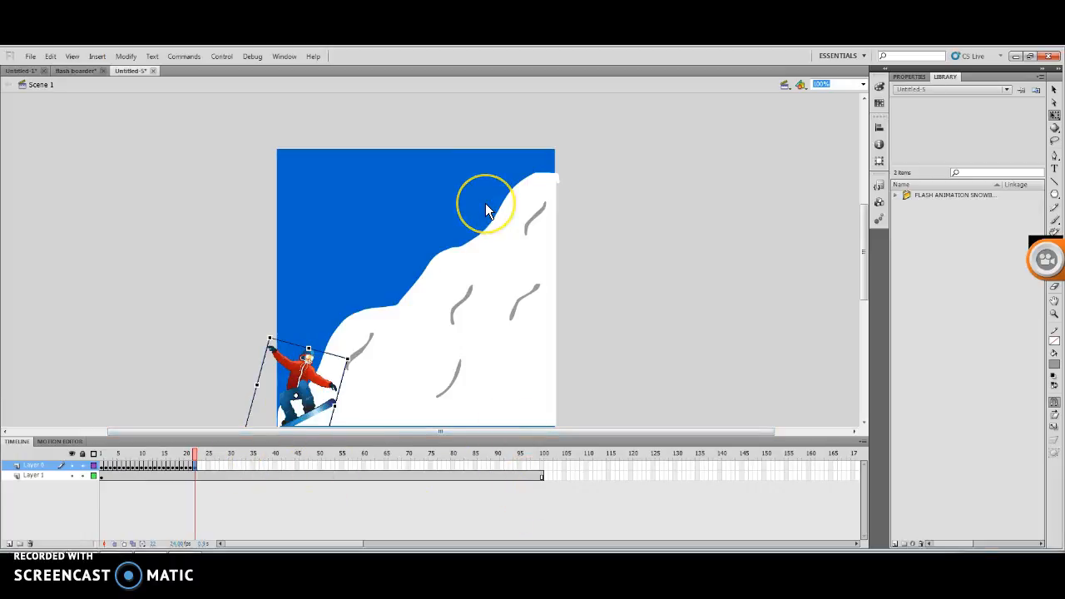
key(Return)
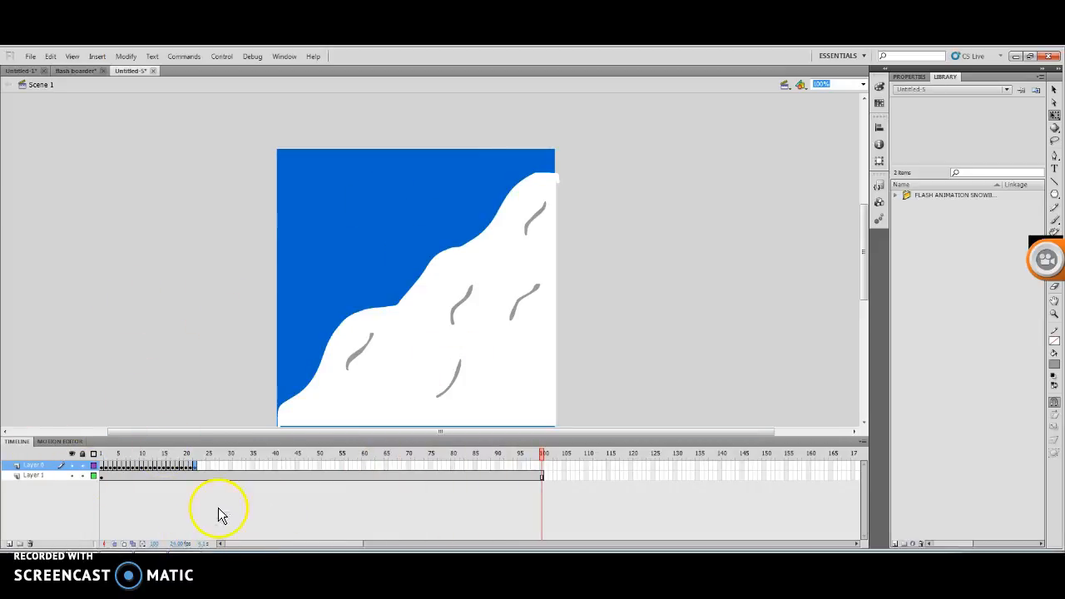
click(101, 466)
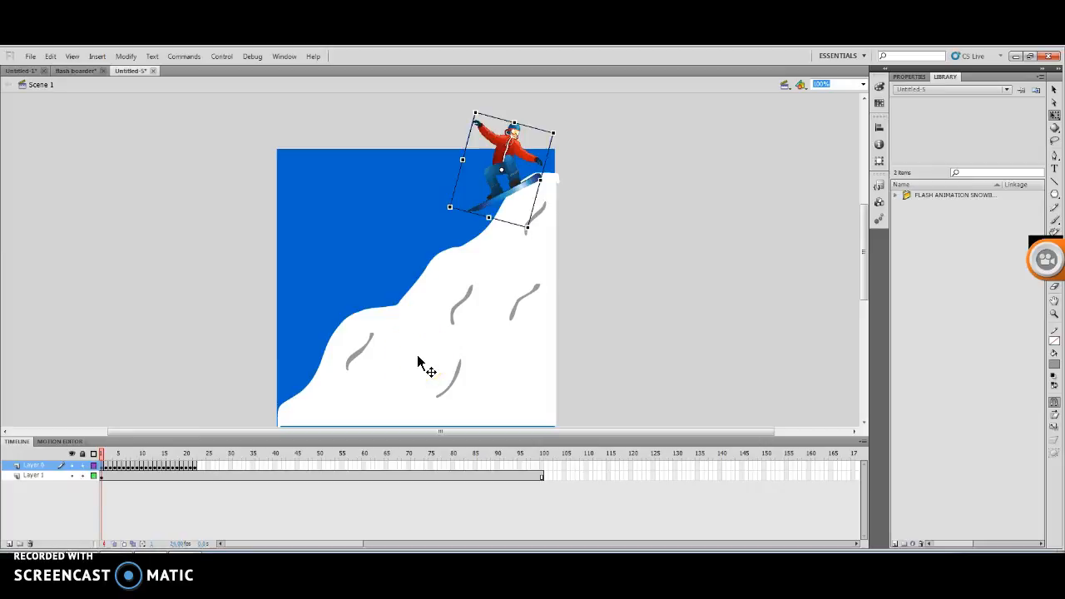
Insert a new layer above the snowboarder layer and rename it snow.
right_click(35, 468)
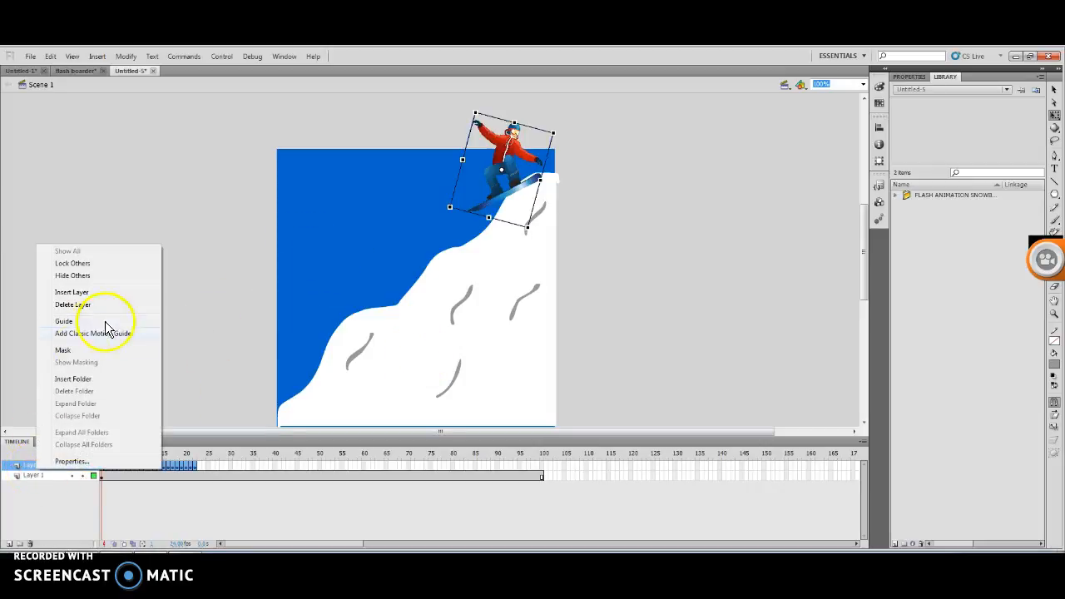
click(83, 292)
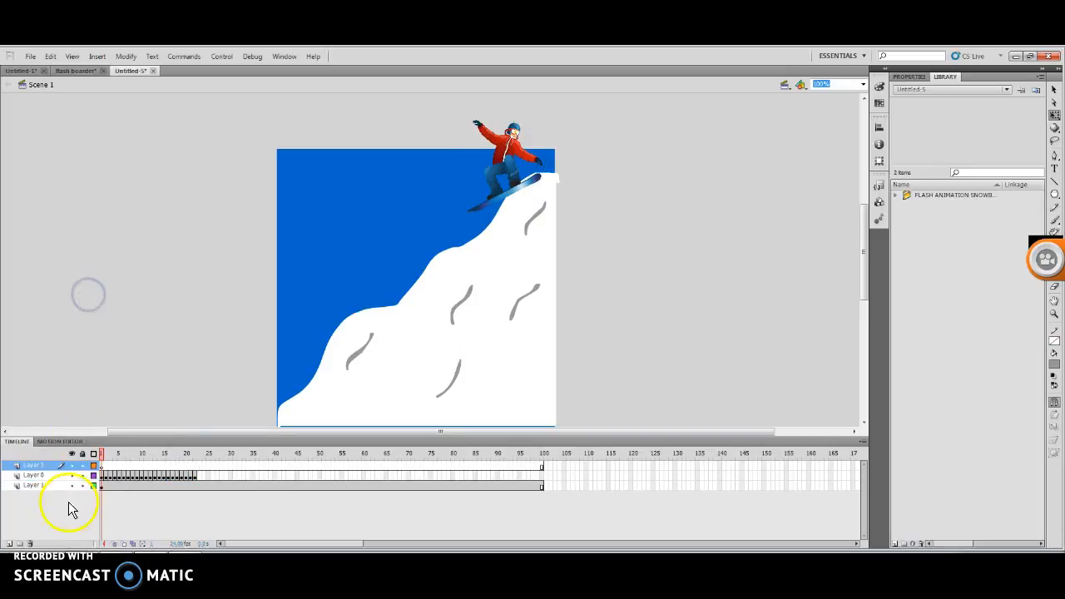
click(37, 466)
double_click(53, 468)
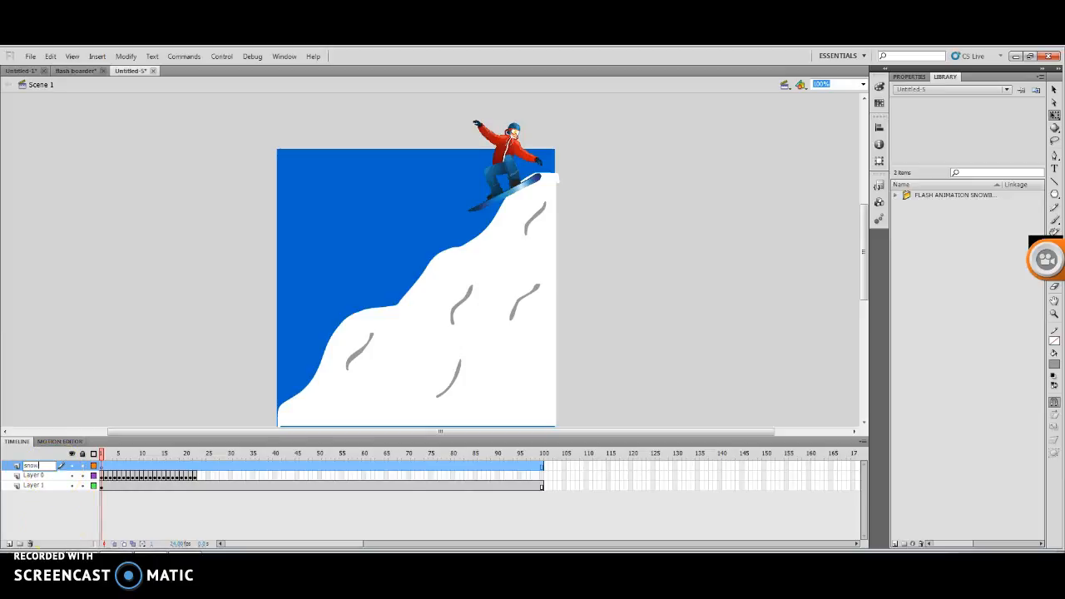
click(32, 516)
click(38, 471)
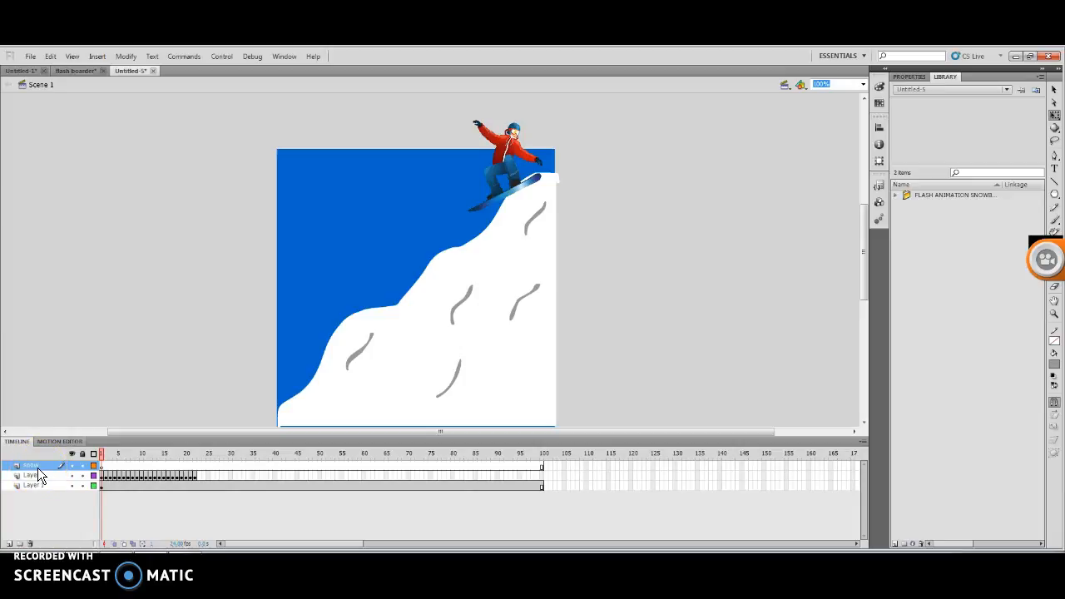
On frame 1 of the snow layer, choose the Deco tool and set its drawing effect to Particle System.
click(103, 466)
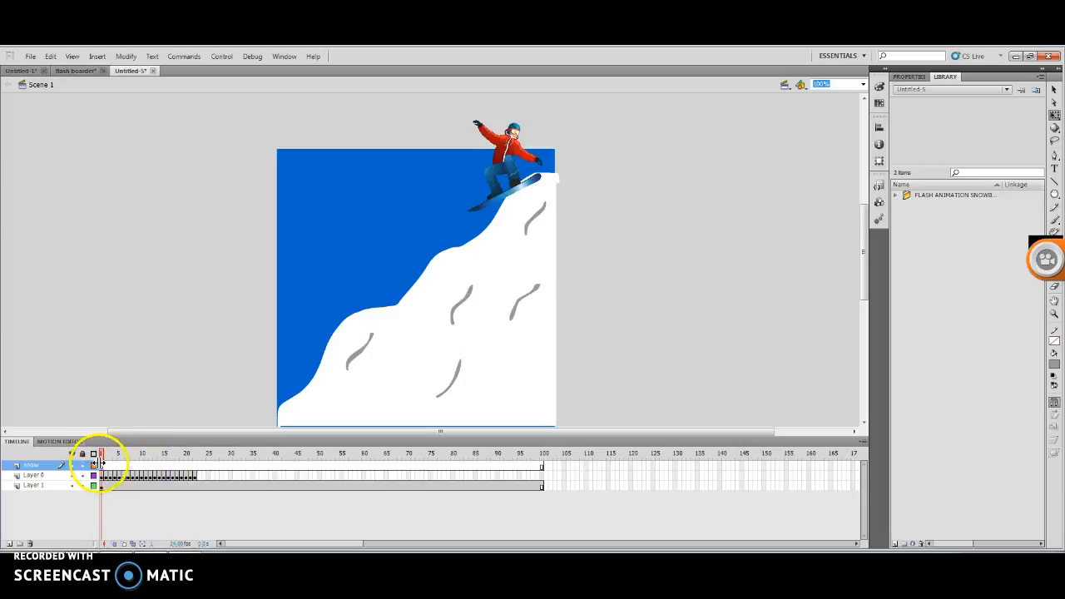
click(1057, 231)
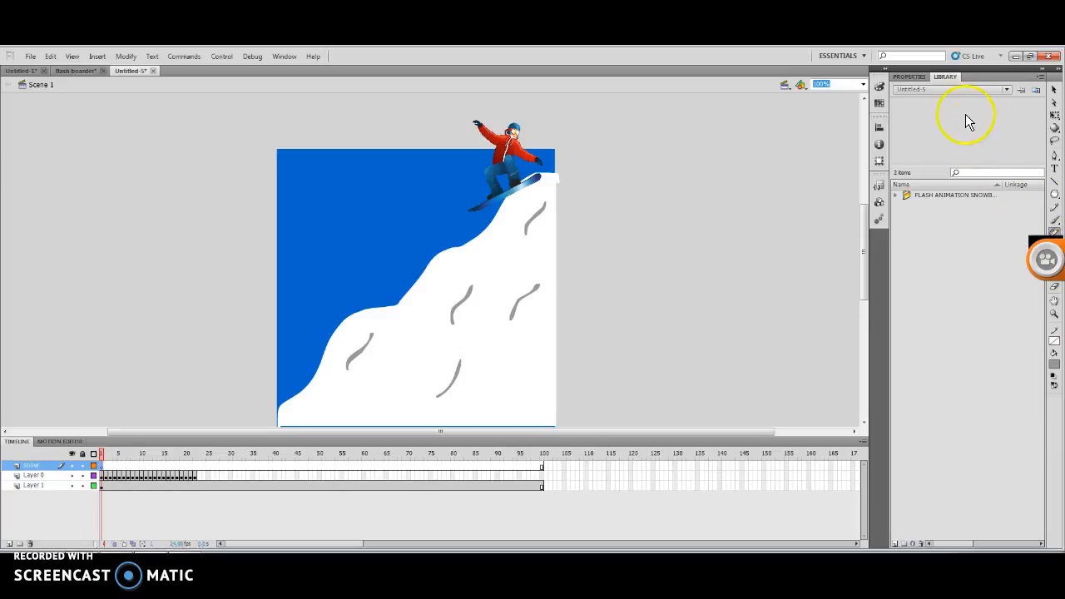
click(913, 78)
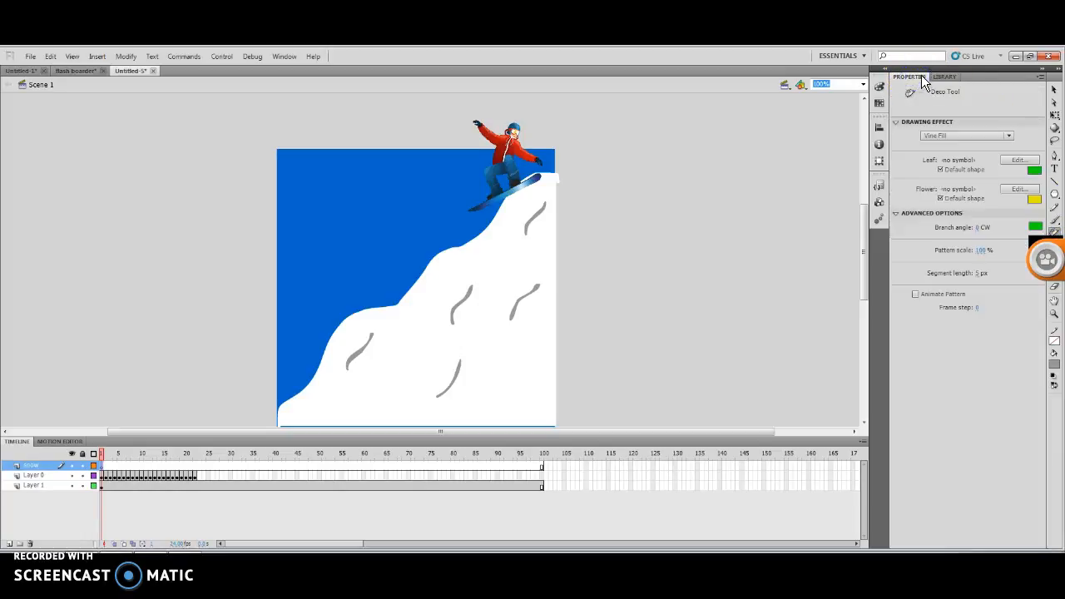
click(1009, 137)
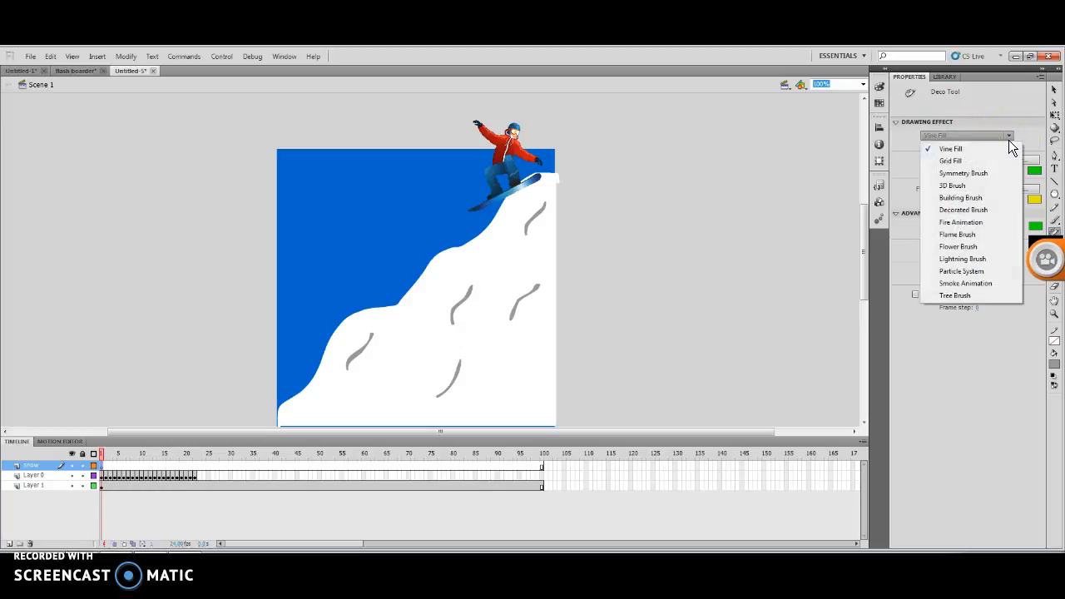
click(961, 272)
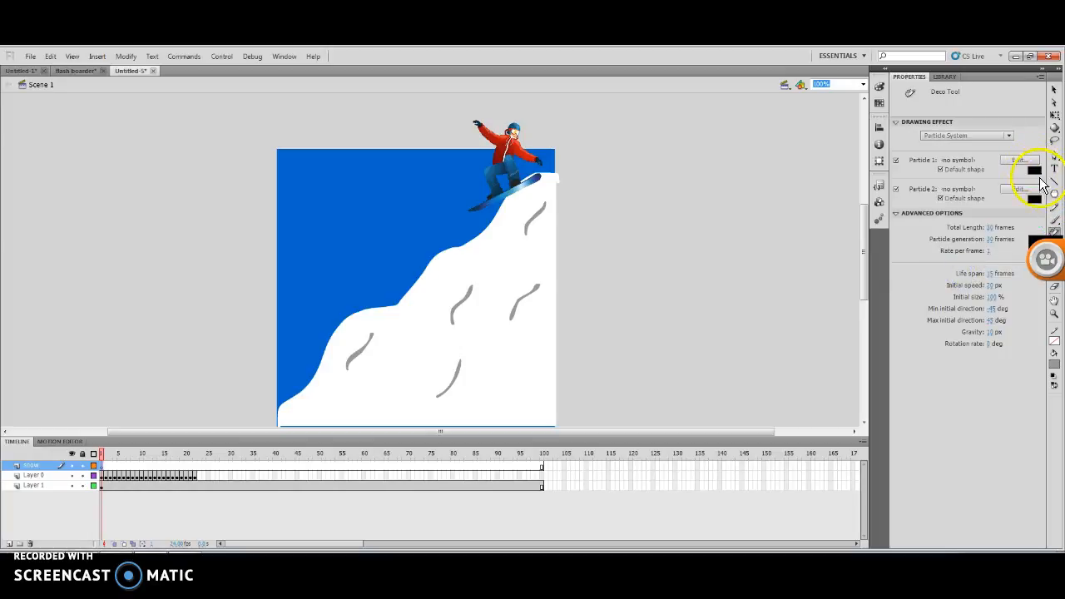
Colour particle 1 light grey and particle 2 white, and generate the snow particles at the upper middle of the sky.
click(1035, 171)
click(901, 230)
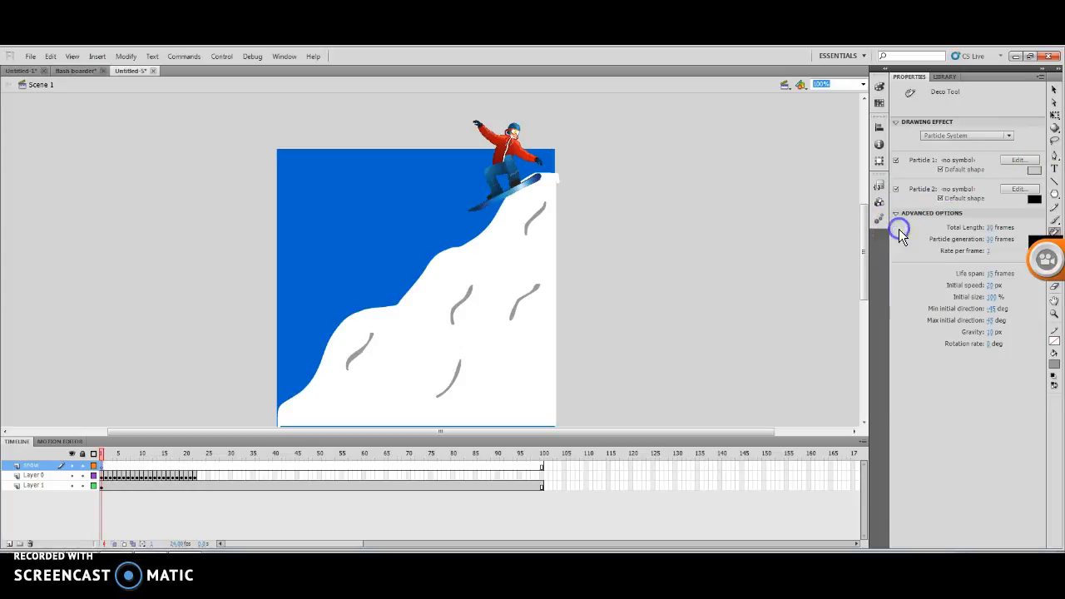
click(1033, 202)
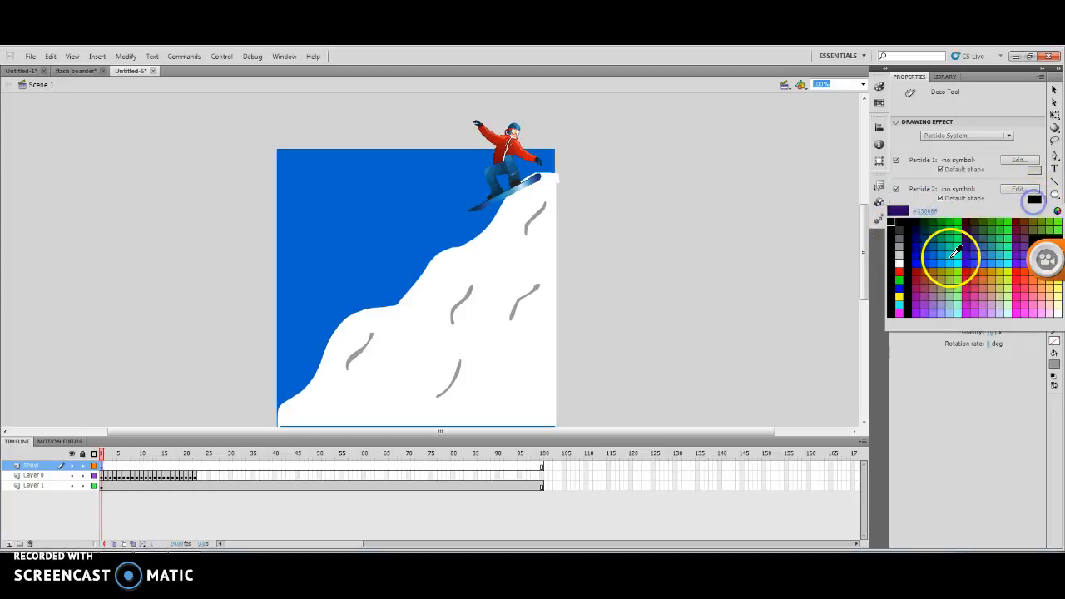
click(903, 265)
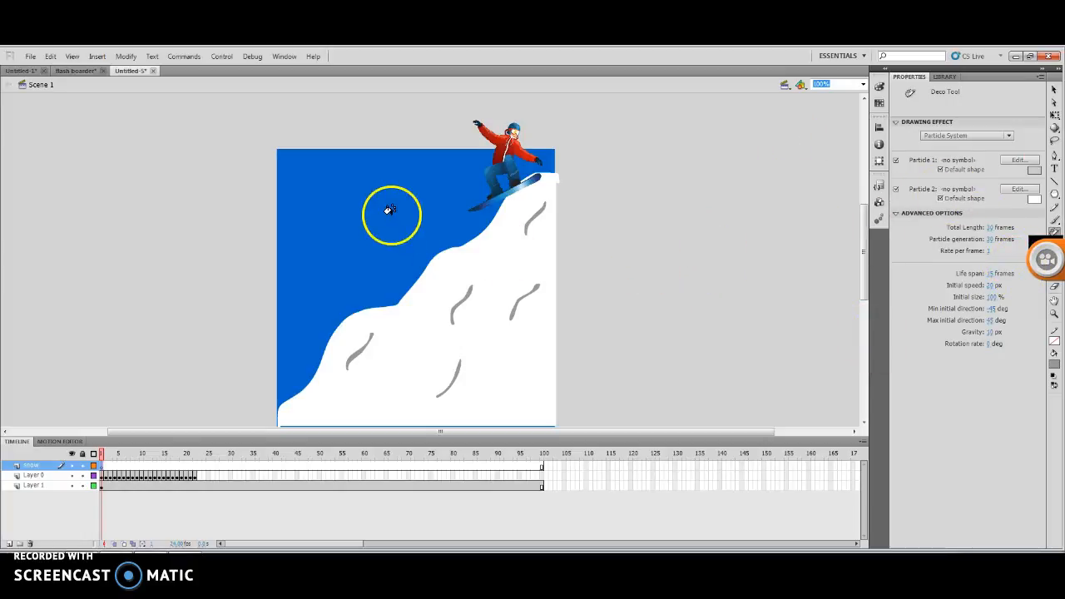
click(399, 154)
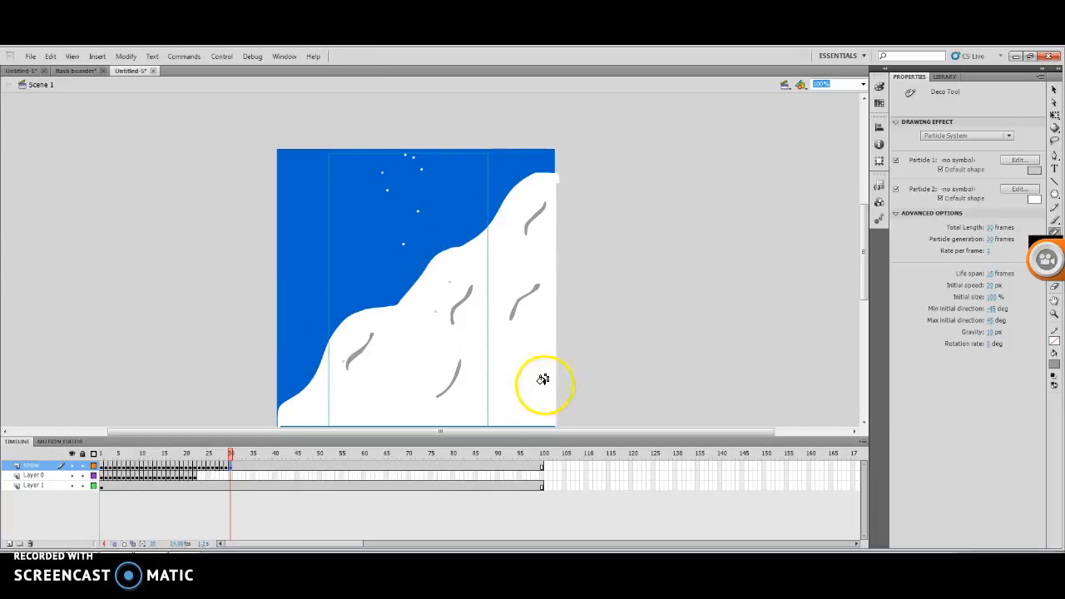
Insert another layer above the snow layer and generate a Particle System animation from frame 1 near the sky's left edge.
right_click(42, 466)
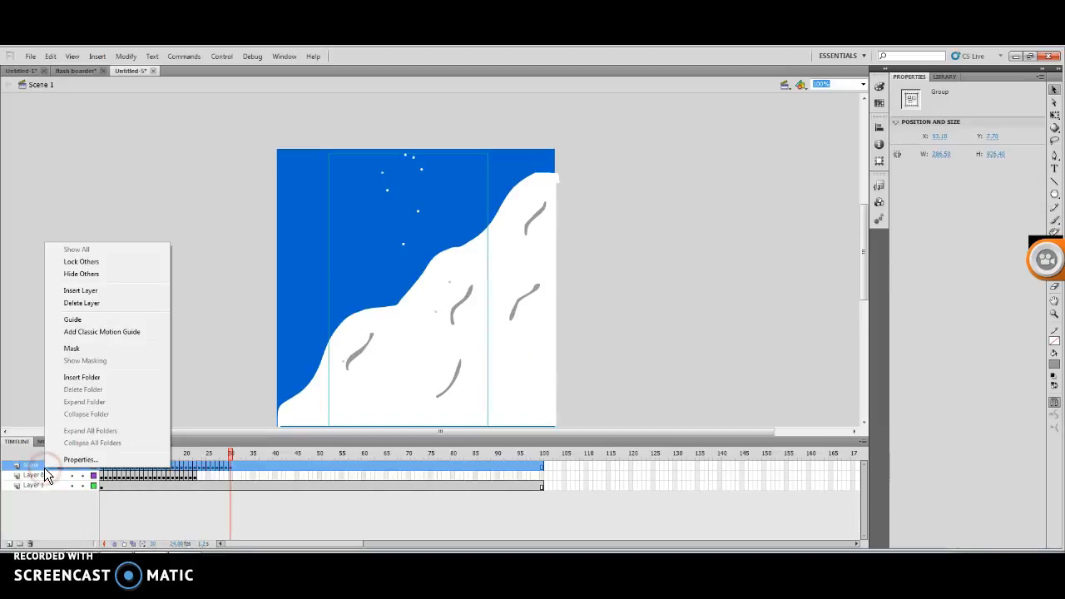
click(98, 291)
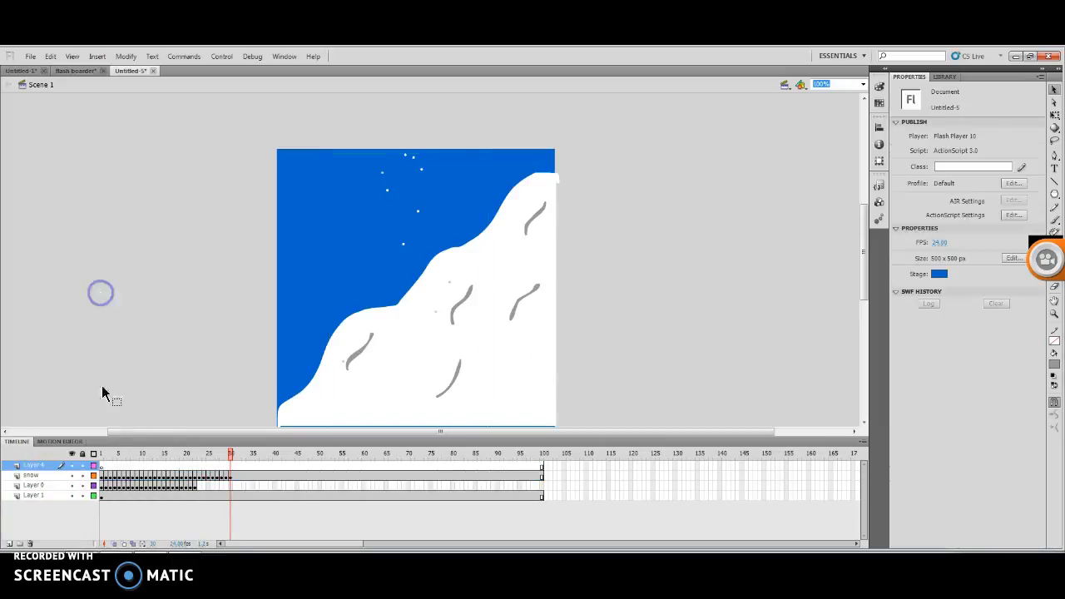
click(102, 465)
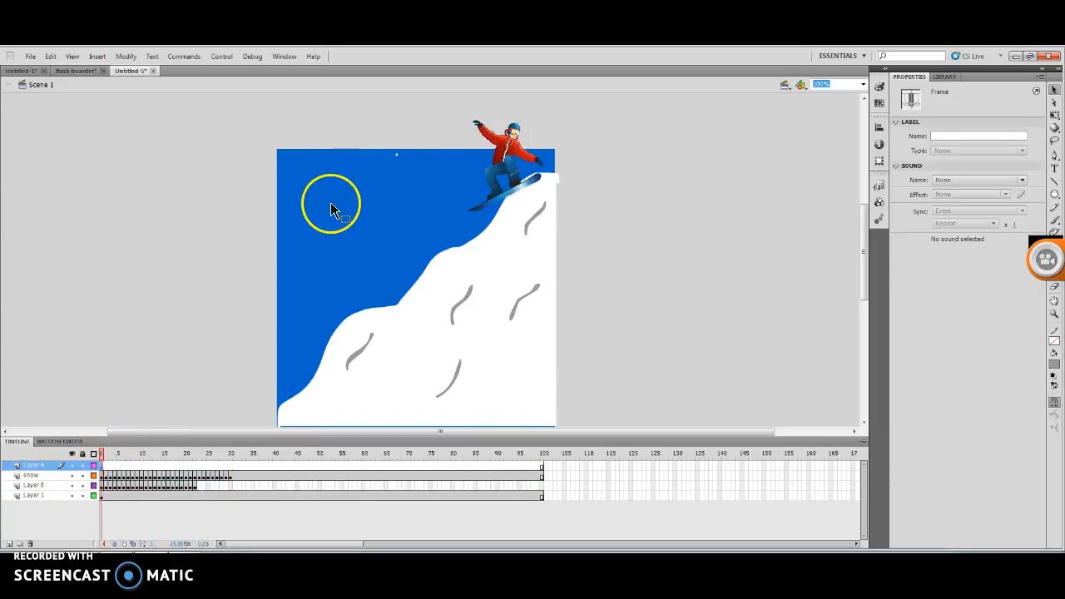
click(1054, 231)
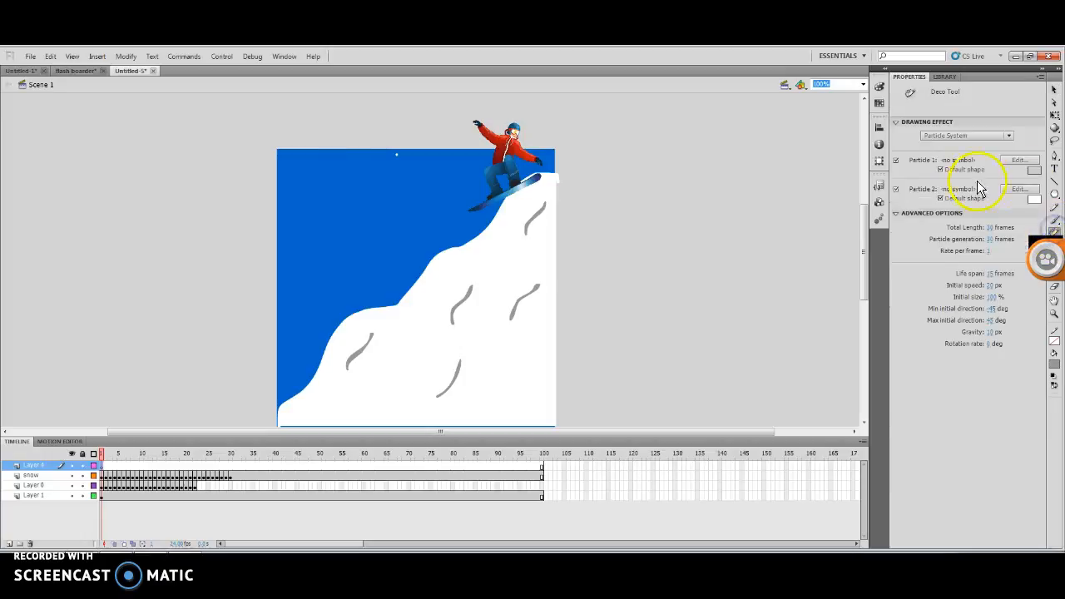
click(309, 224)
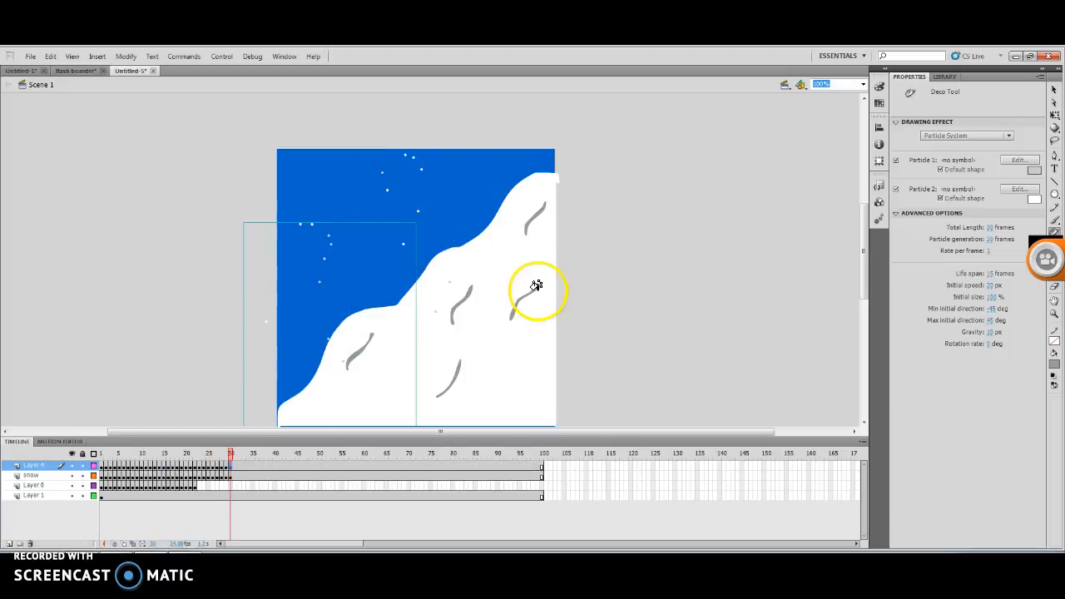
Keep the Particle System effect and generate further snow particles at several spots across the sky on the new layer.
click(1010, 135)
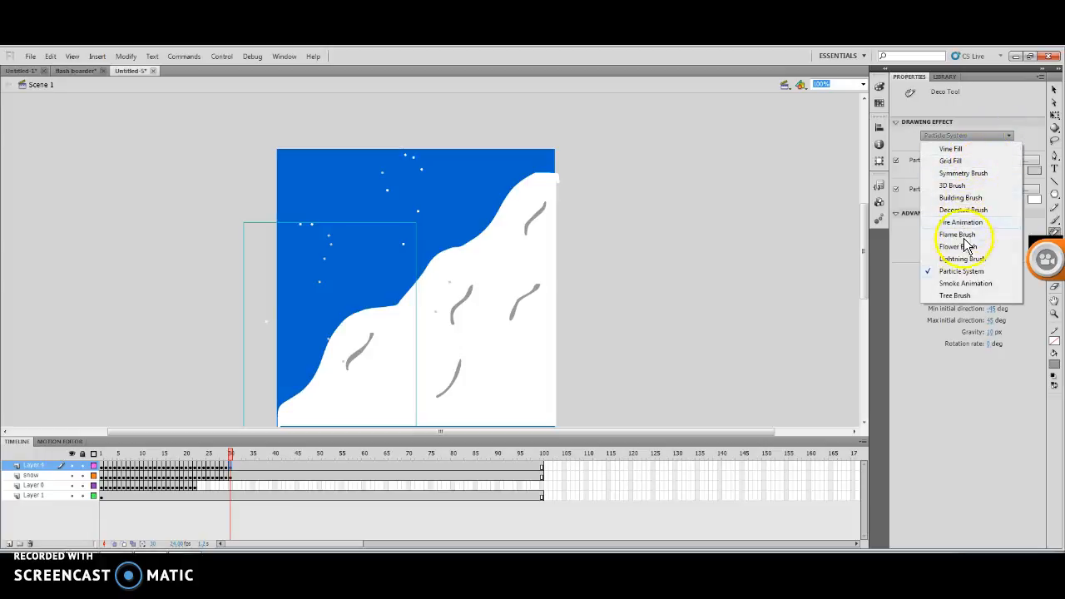
click(862, 325)
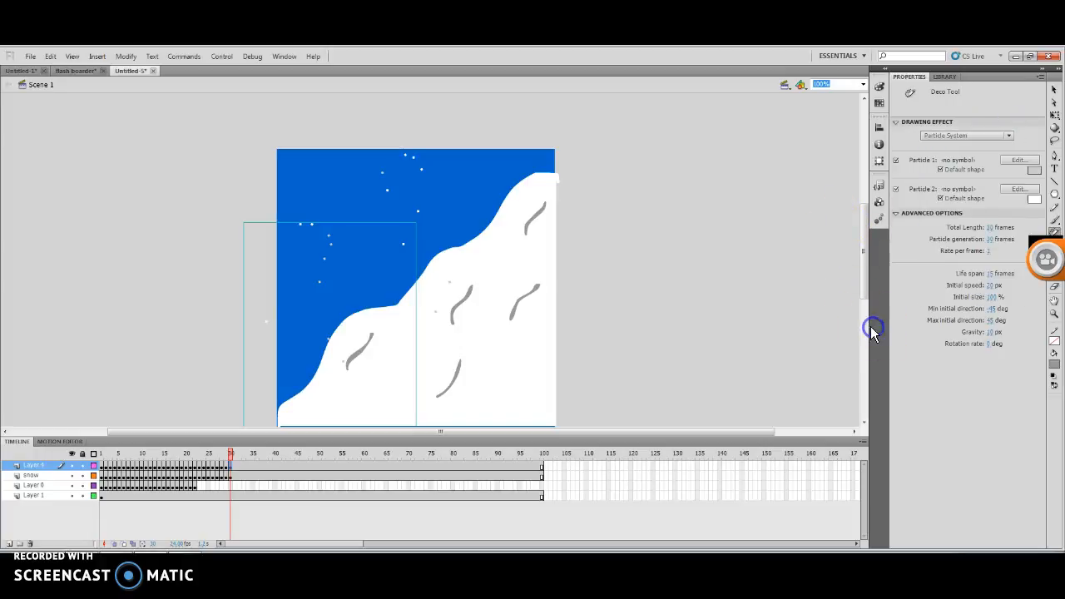
click(487, 175)
click(470, 177)
click(286, 160)
click(324, 273)
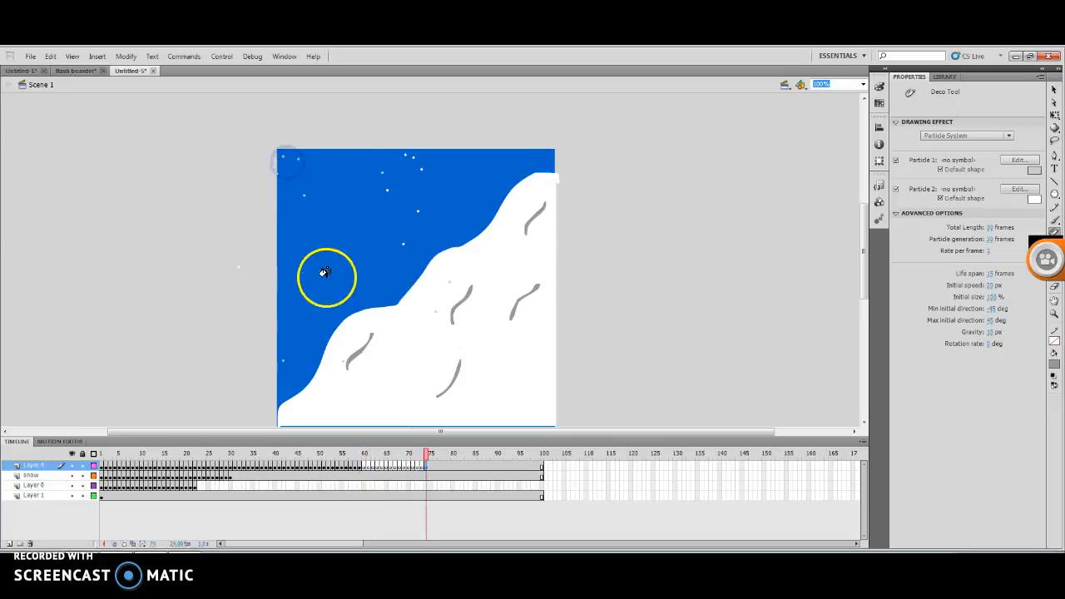
click(343, 220)
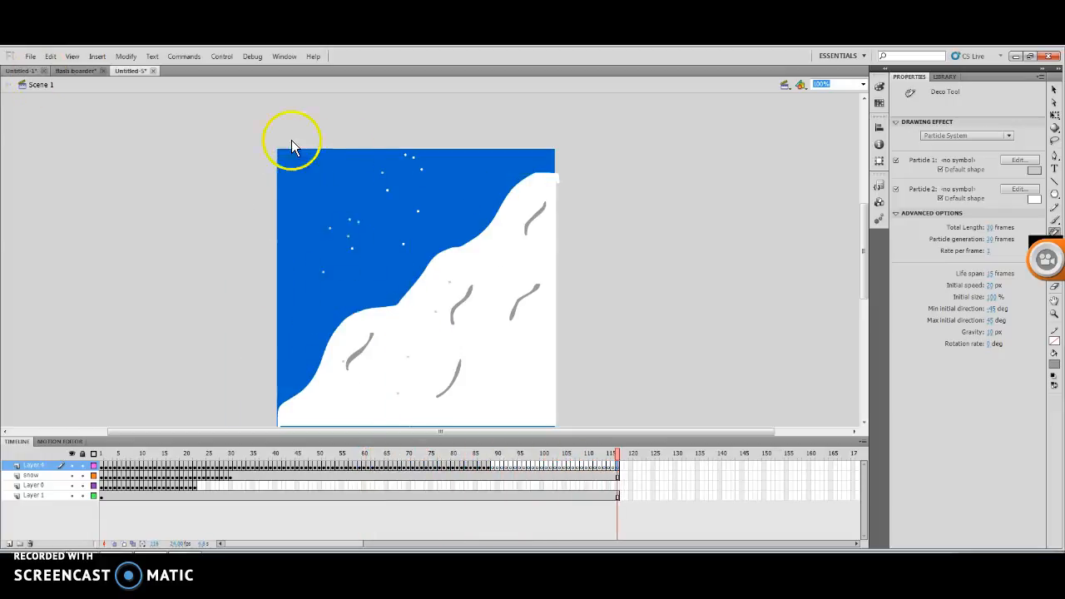